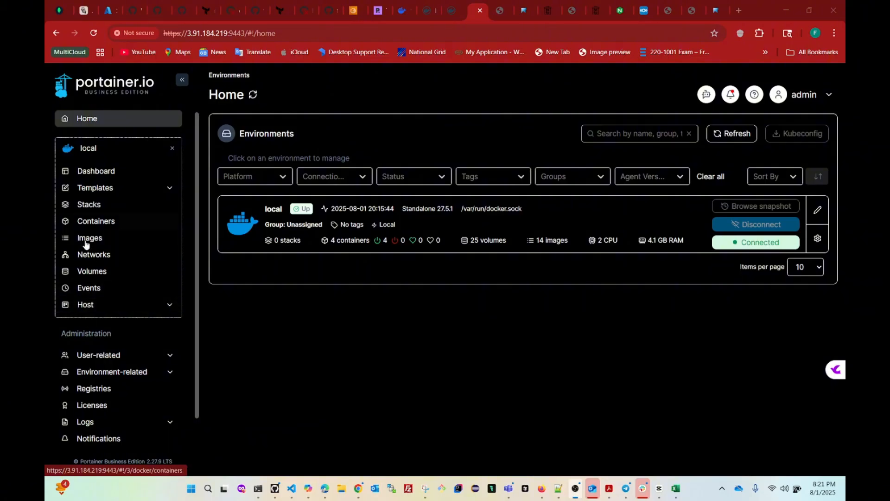
# From the Stacks list, start a new stack for the local environment, keeping Web editor selected.
pyautogui.click(86, 208)
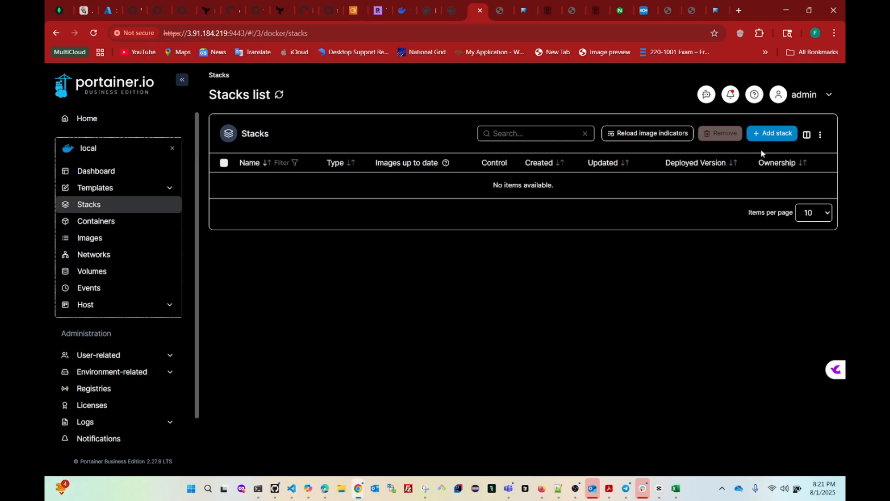
pyautogui.click(770, 138)
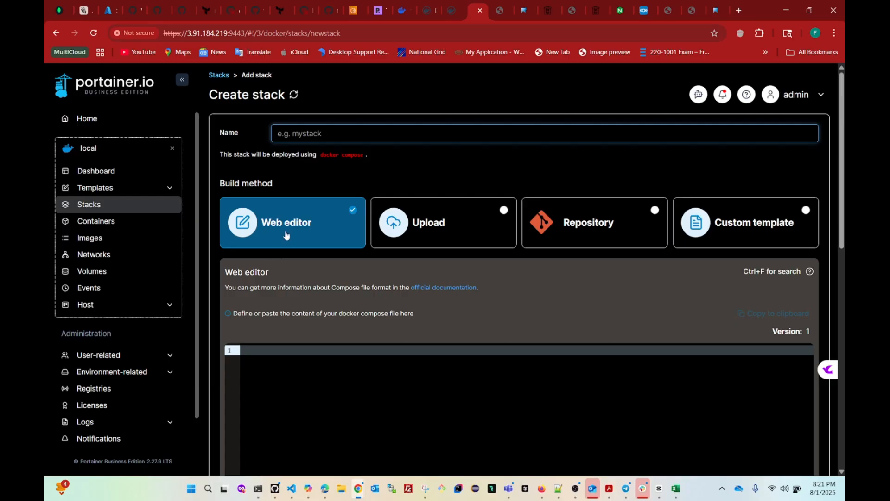
pyautogui.scroll(-2, 326, 288)
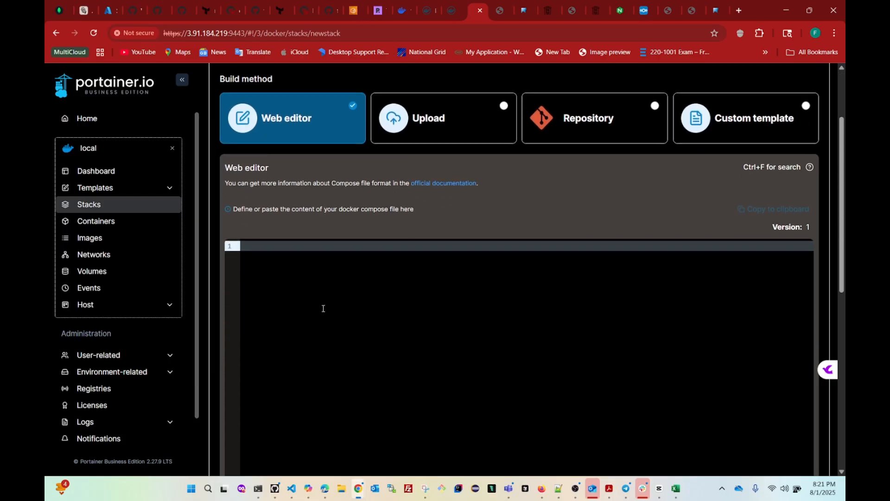
pyautogui.scroll(-2, 318, 366)
pyautogui.scroll(3, 313, 330)
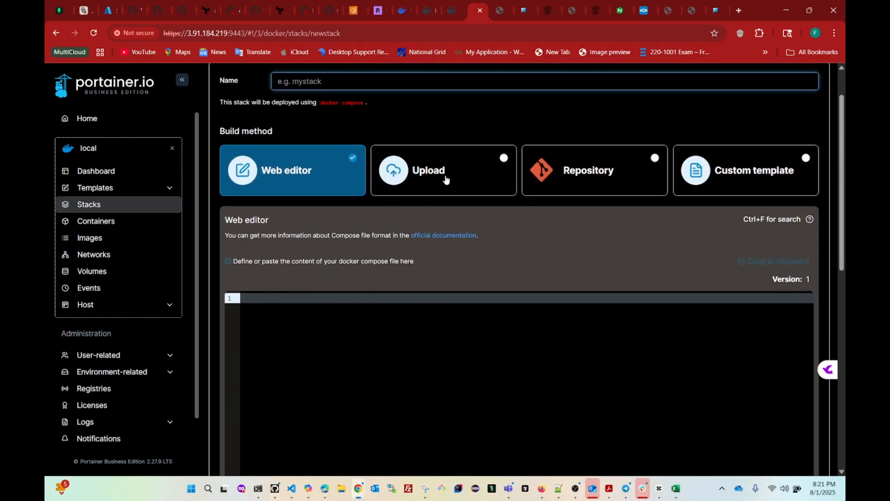
# Try the Upload build method, opening the file picker and cancelling it without a file.
pyautogui.click(443, 182)
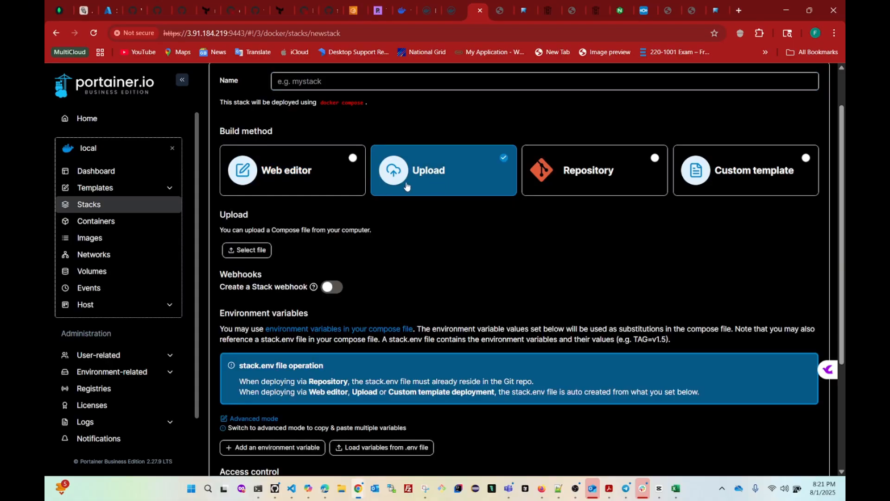
pyautogui.click(244, 251)
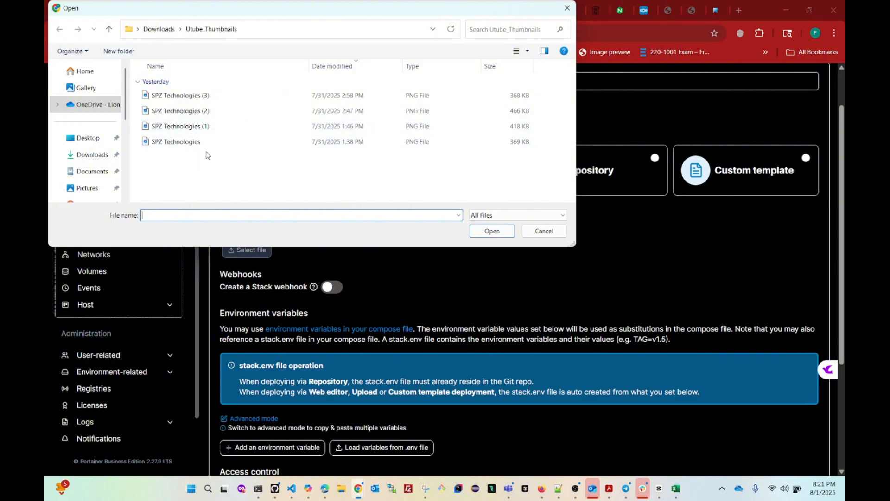
pyautogui.click(566, 8)
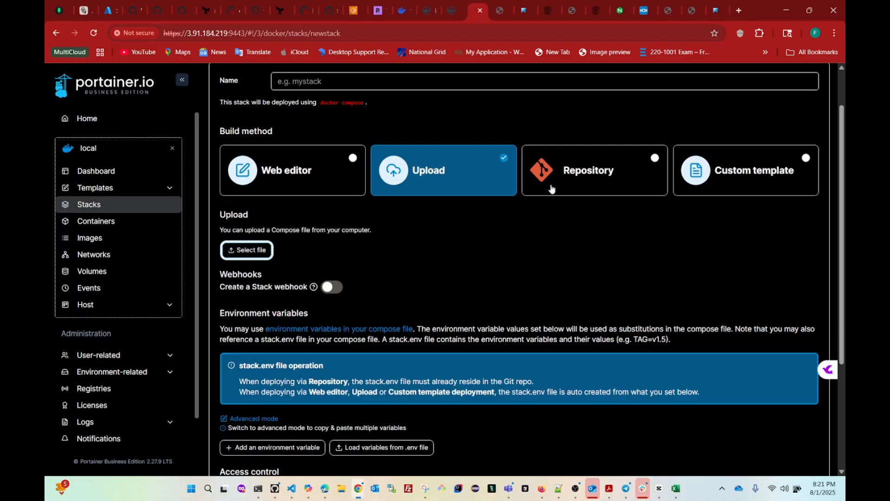
# Check the Repository build method, then leave Custom template selected.
pyautogui.click(580, 187)
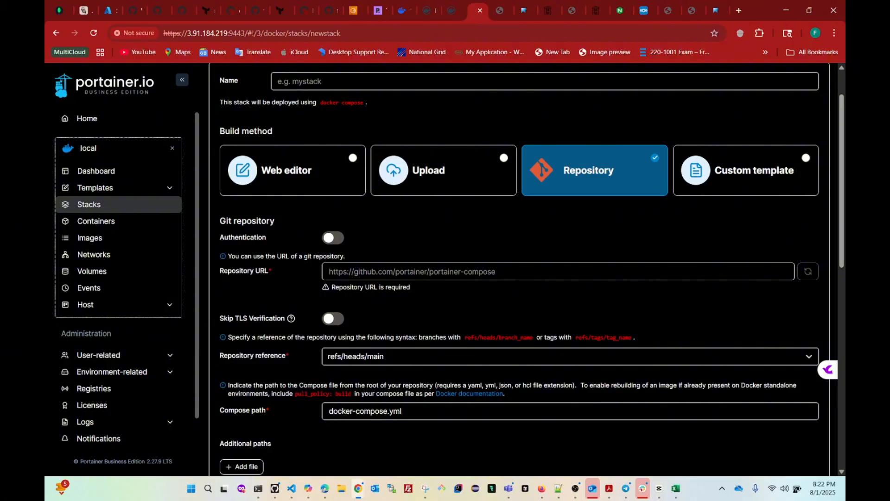
pyautogui.hotkey('alt', 'Tab')
pyautogui.click(748, 182)
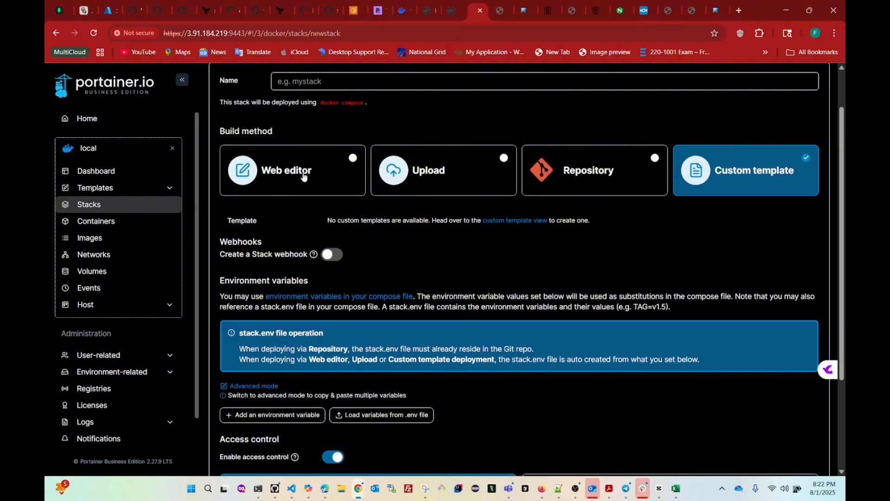
# Switch back to the Web editor build method and name the stack compose-demo.
pyautogui.click(285, 181)
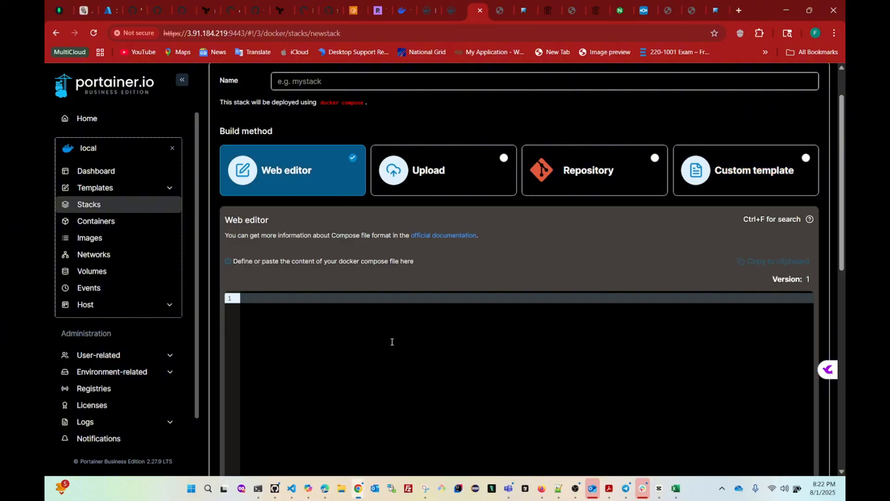
pyautogui.scroll(-2, 391, 341)
pyautogui.scroll(3, 392, 341)
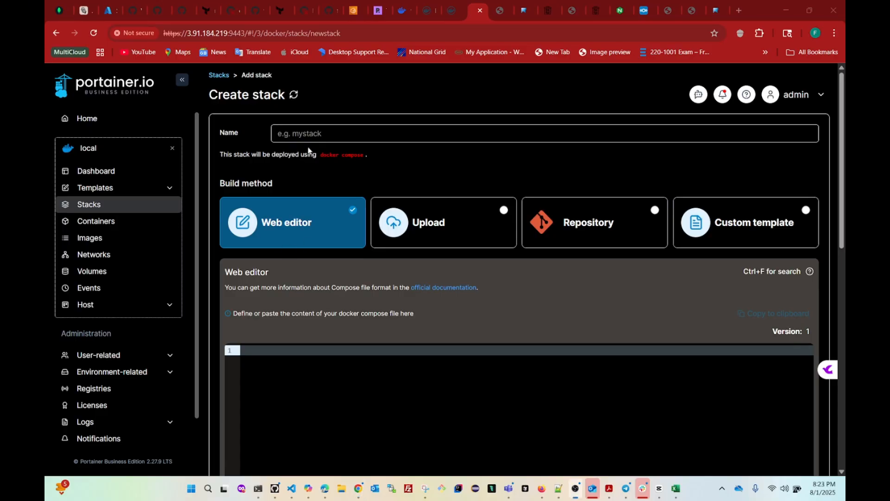
pyautogui.click(310, 138)
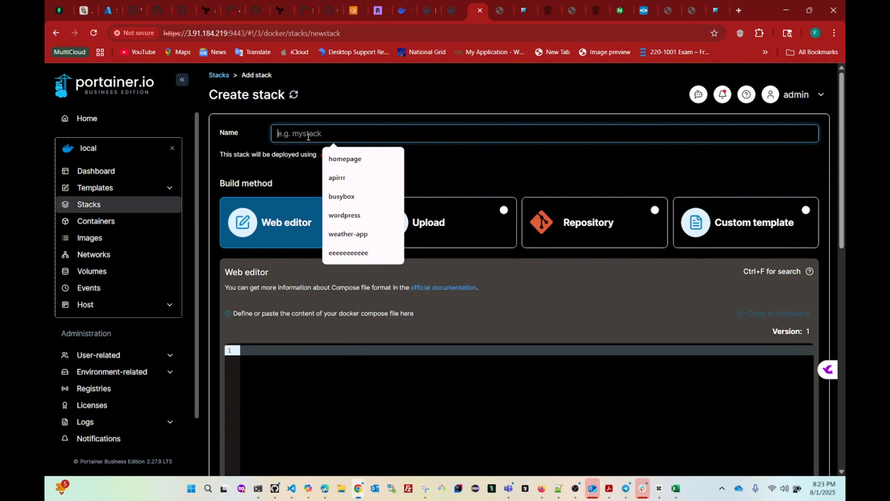
pyautogui.write('co')
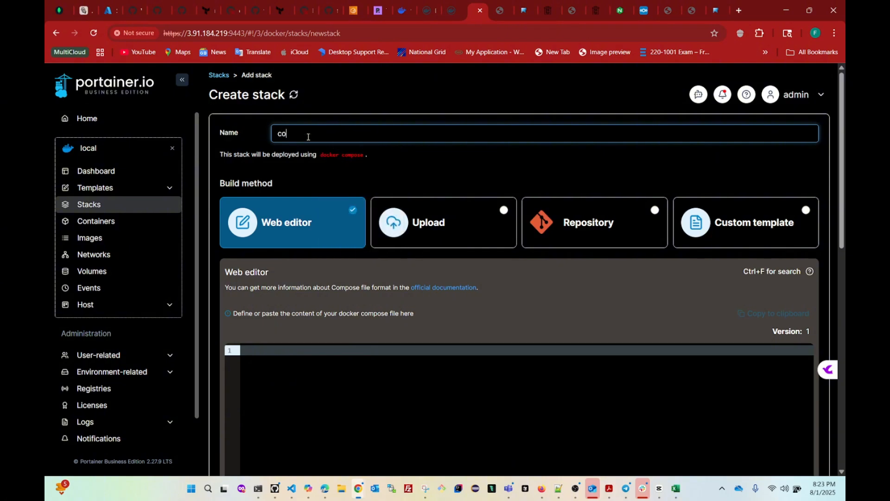
pyautogui.write('mpose-demo')
# Scroll down the Create stack form and bring the compose file up in Notepad++.
pyautogui.scroll(-1, 299, 272)
pyautogui.scroll(-2, 311, 380)
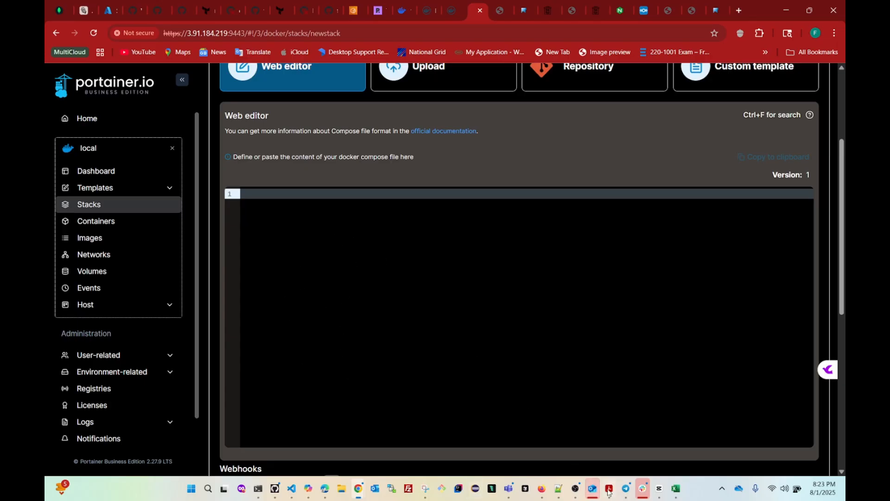
pyautogui.click(558, 488)
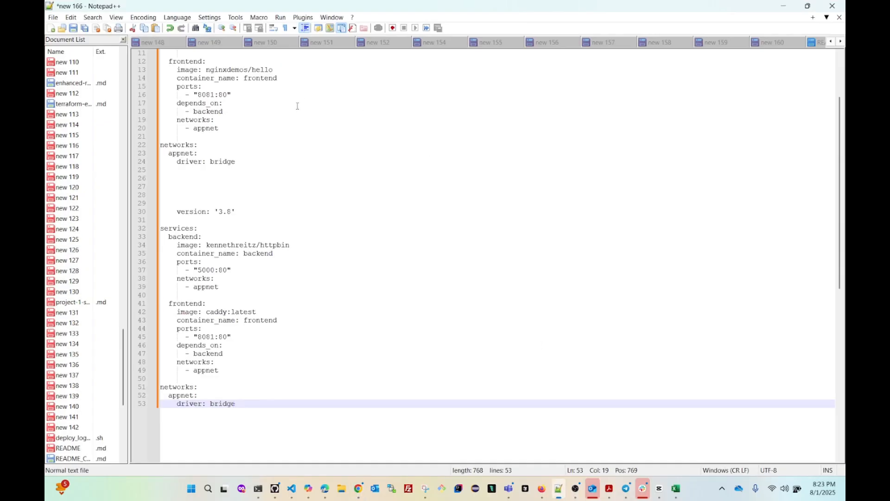
# Copy lines 1–24 of the compose file (backend, frontend, appnet) and minimize Notepad++.
pyautogui.scroll(4, 294, 106)
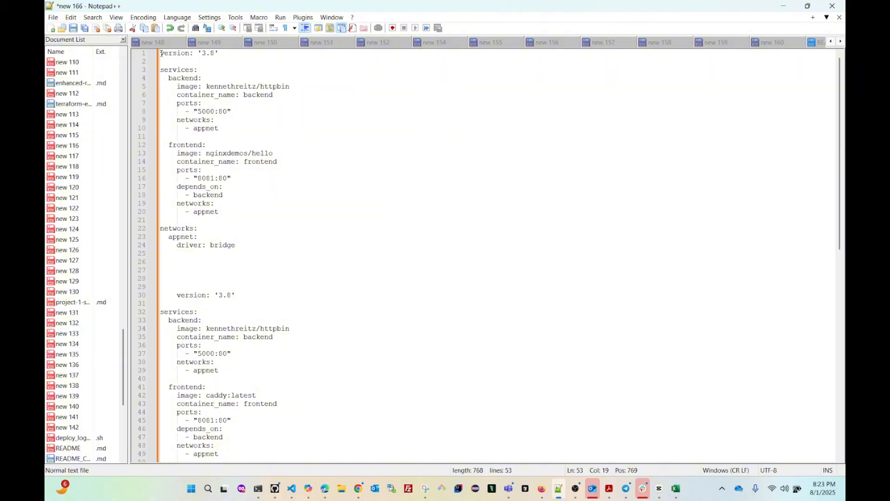
pyautogui.moveTo(162, 54); pyautogui.dragTo(290, 242)
pyautogui.hotkey('ctrl', 'c')
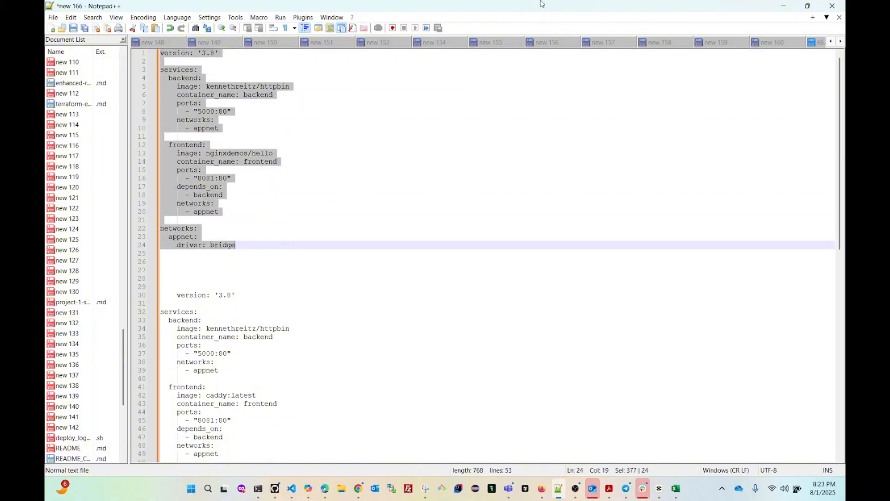
pyautogui.click(783, 6)
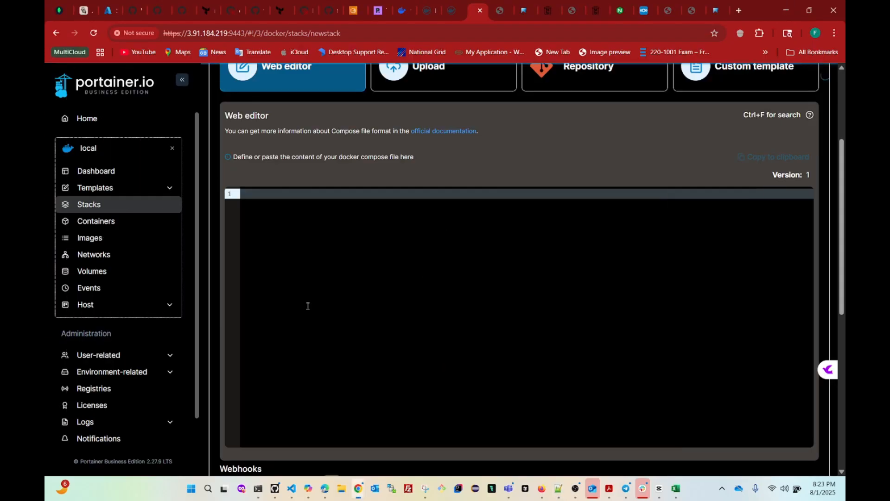
# Paste the 24-line compose file into the empty web editor.
pyautogui.click(273, 201)
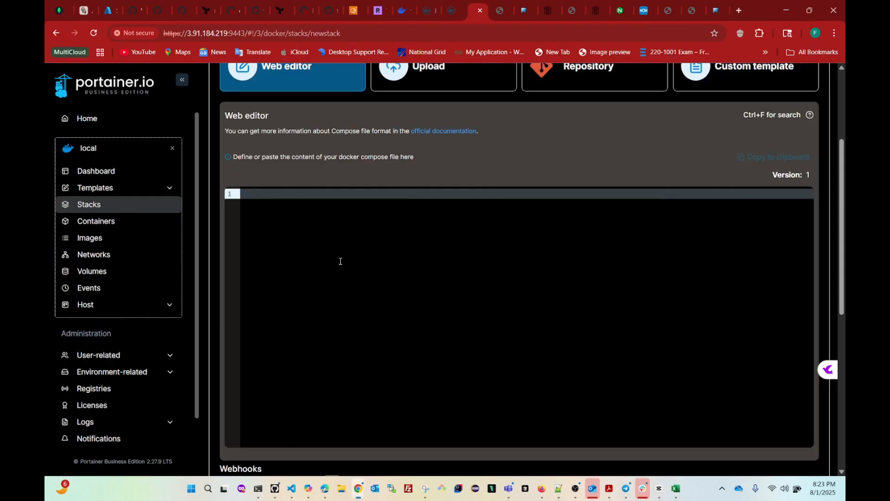
pyautogui.hotkey('ctrl', 'v')
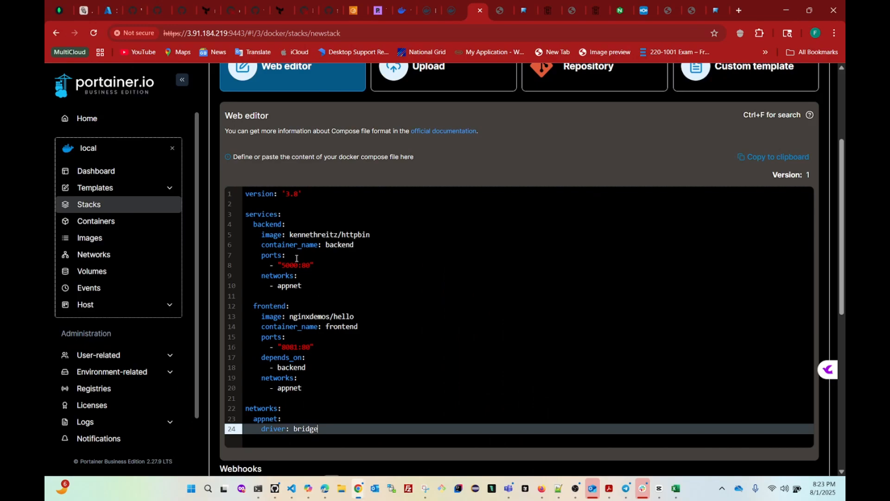
pyautogui.scroll(2, 296, 258)
pyautogui.scroll(-2, 310, 278)
pyautogui.scroll(1, 321, 319)
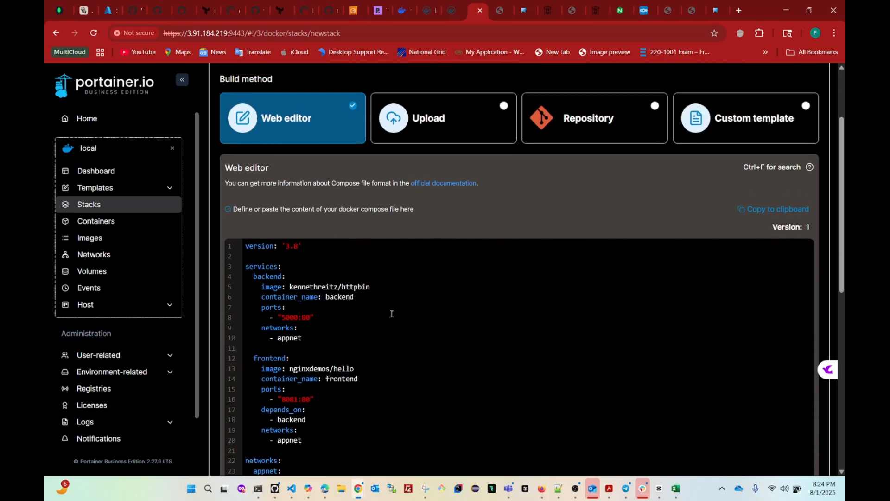
pyautogui.scroll(-3, 379, 355)
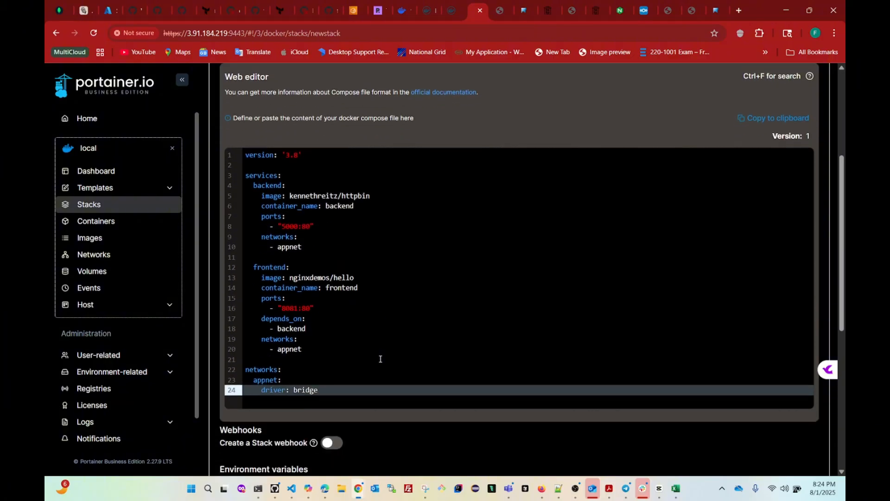
pyautogui.scroll(1, 375, 356)
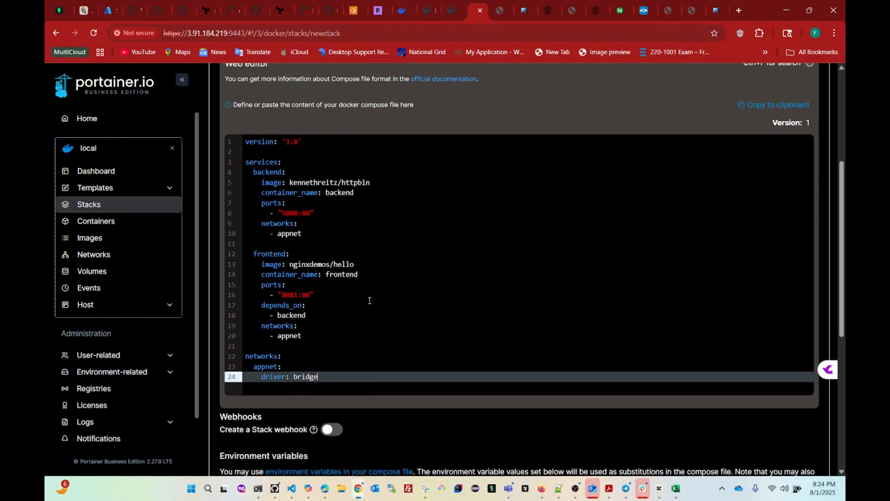
pyautogui.scroll(-2, 370, 300)
pyautogui.scroll(3, 369, 301)
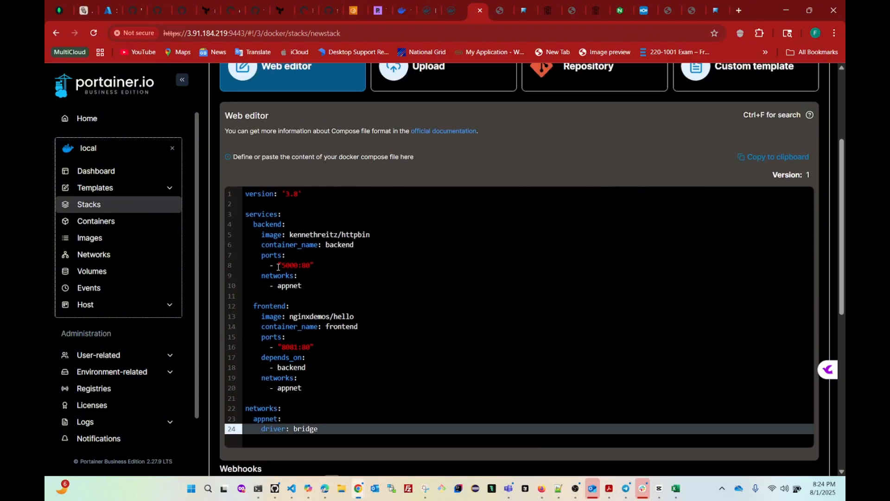
# Review the backend's 5000:80 port mapping and the Administrators-only access control before deploying.
pyautogui.moveTo(334, 265); pyautogui.dragTo(277, 265)
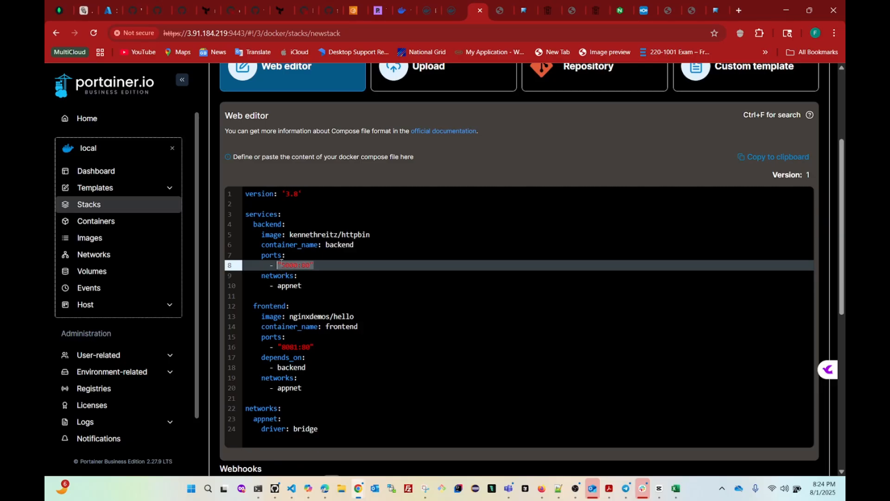
pyautogui.scroll(-2, 404, 297)
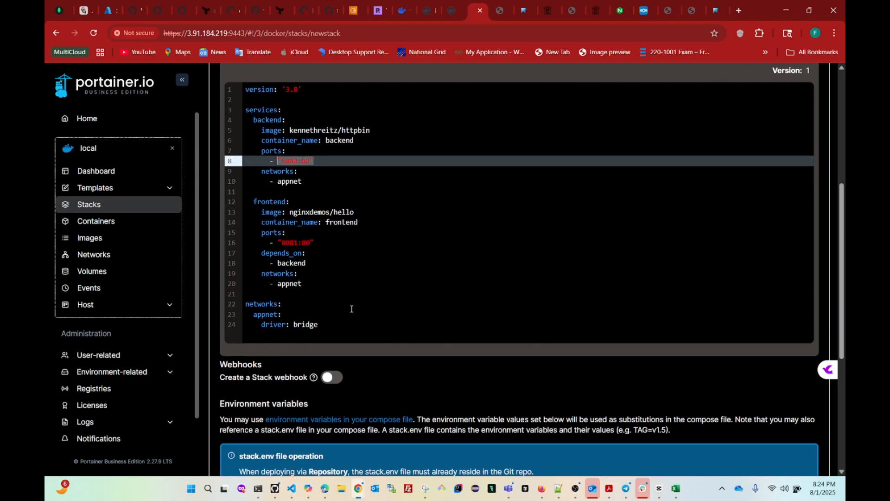
pyautogui.scroll(-4, 352, 308)
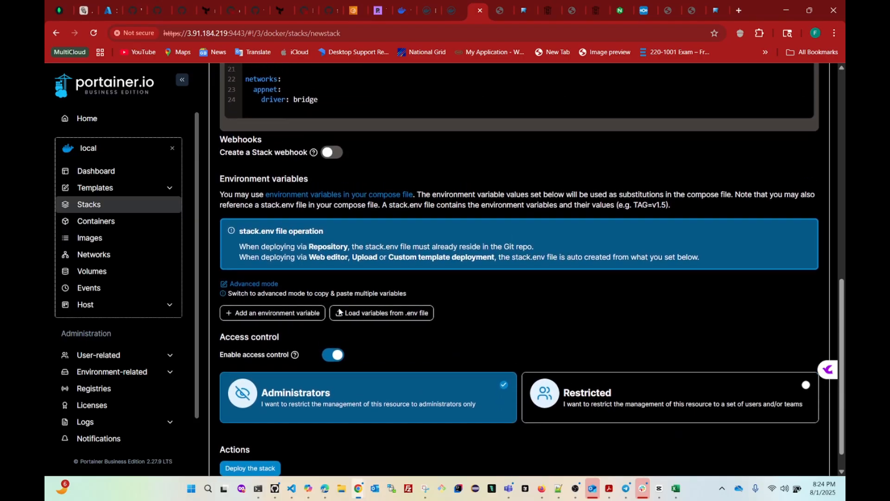
pyautogui.scroll(4, 336, 313)
pyautogui.scroll(4, 403, 219)
pyautogui.scroll(-8, 402, 220)
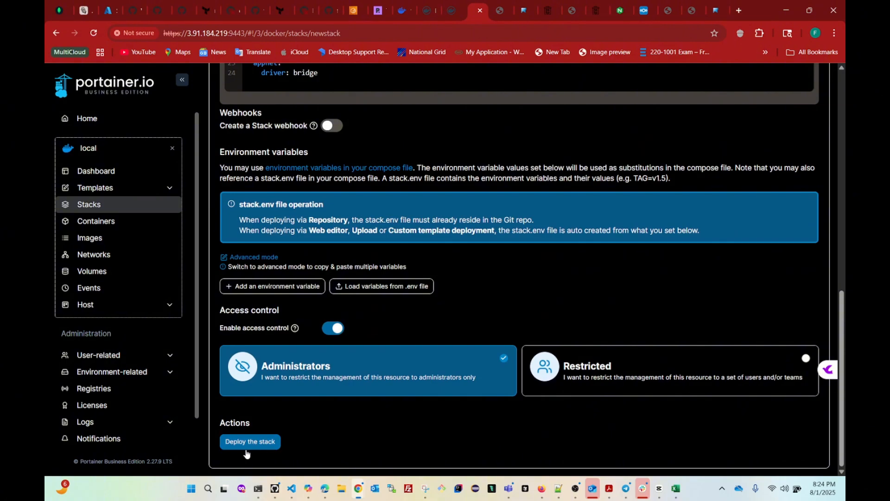
# Deploy the compose-demo stack and check its backend and frontend containers.
pyautogui.click(251, 442)
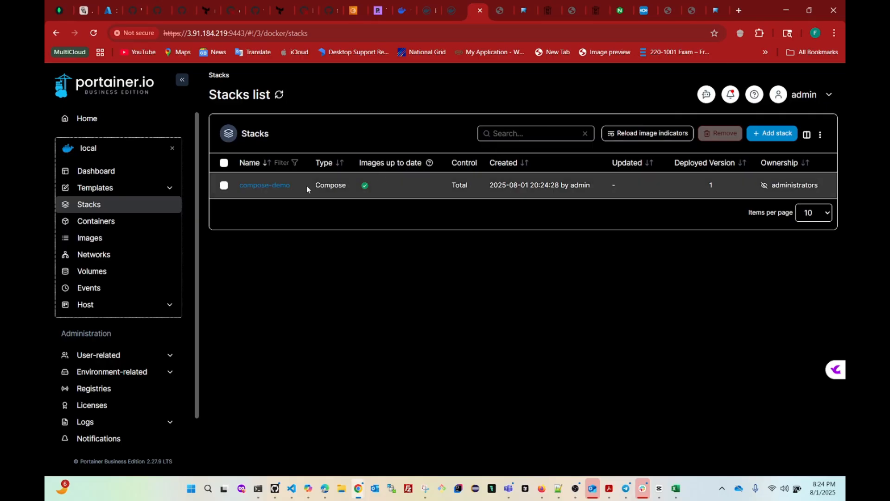
pyautogui.click(262, 187)
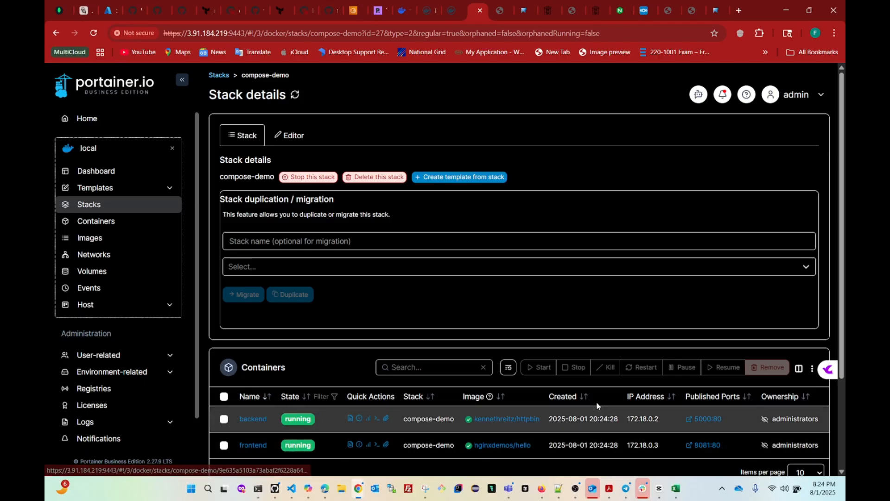
pyautogui.click(97, 228)
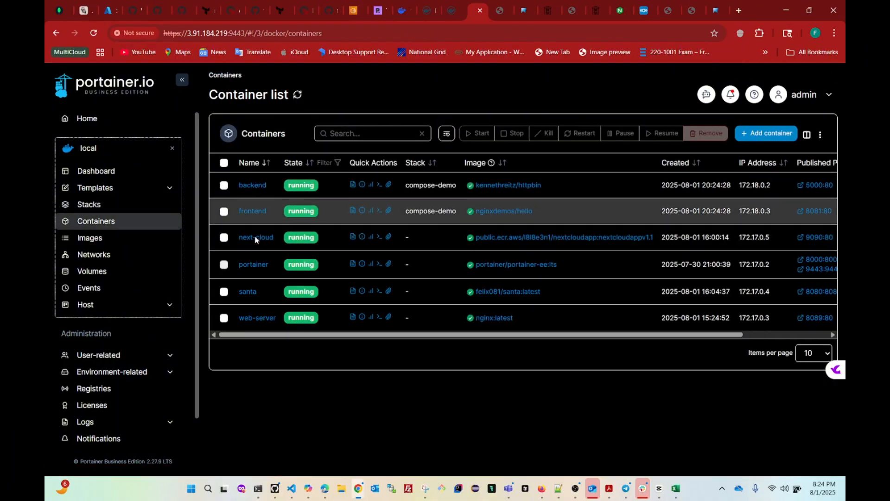
# Return to compose-demo's details and open the frontend's 8081:80 published port.
pyautogui.click(89, 205)
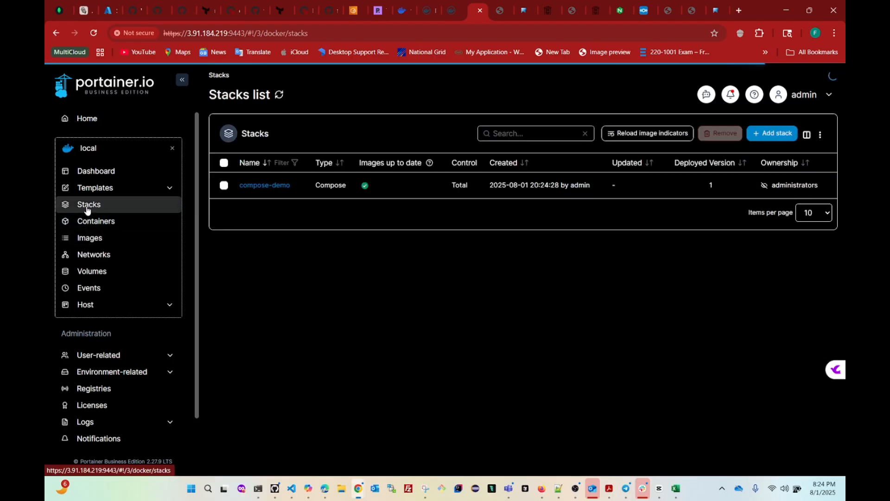
pyautogui.click(265, 190)
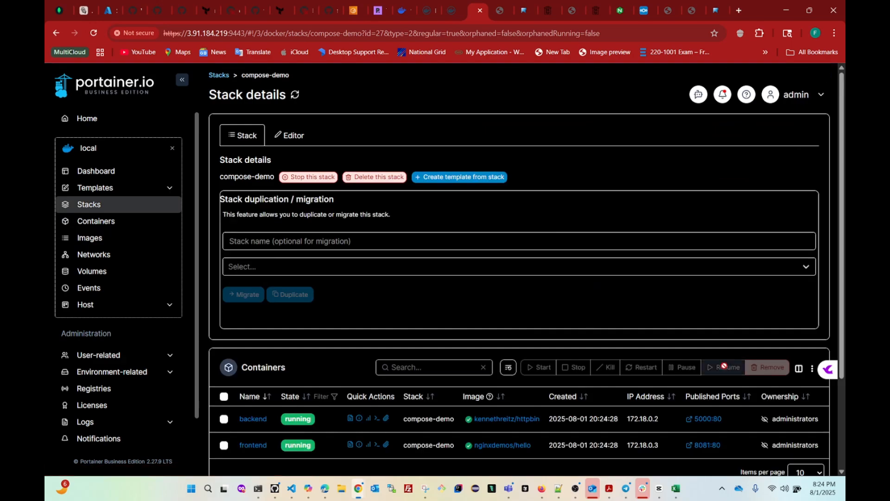
pyautogui.click(710, 446)
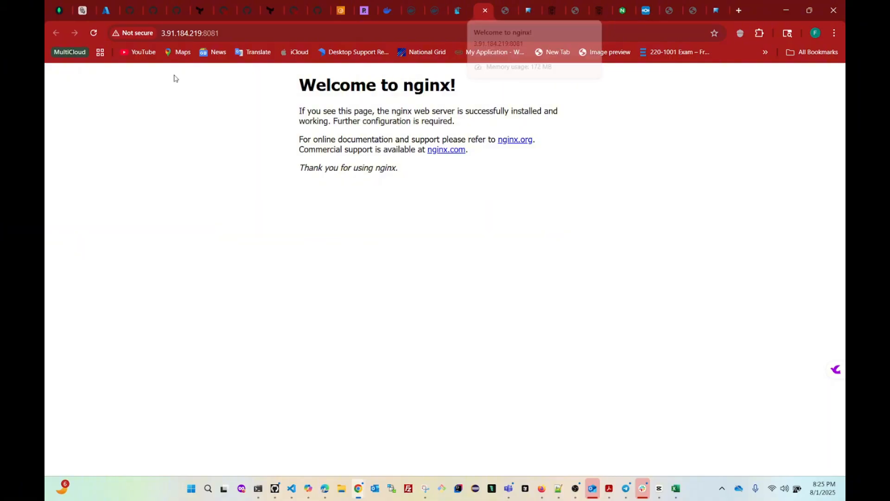
# Load 3.91.184.219:8081 in an incognito window past the warning, see NGINX Hello World, then minimize it.
pyautogui.click(239, 32)
pyautogui.hotkey('ctrl', 'c')
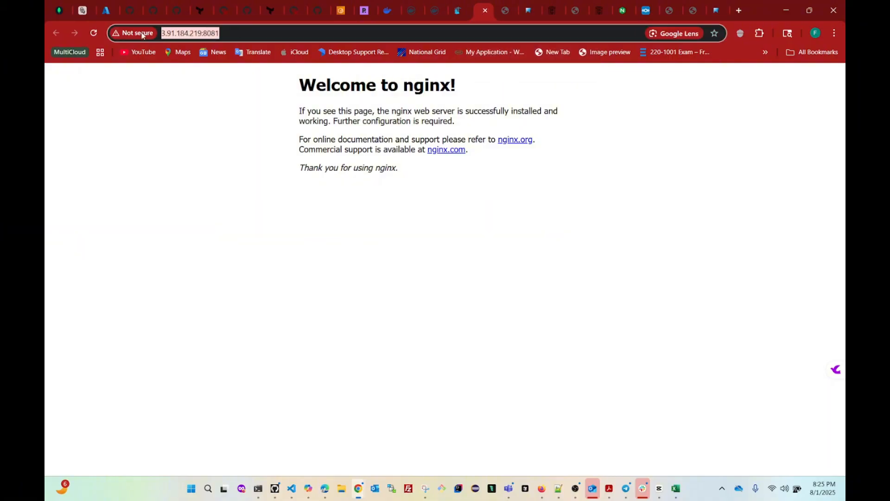
pyautogui.click(836, 34)
pyautogui.click(753, 90)
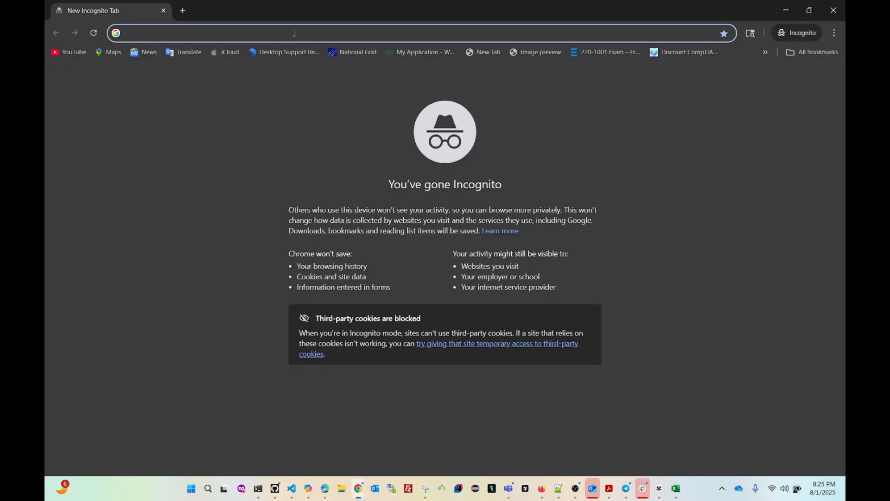
pyautogui.hotkey('ctrl', 'v')
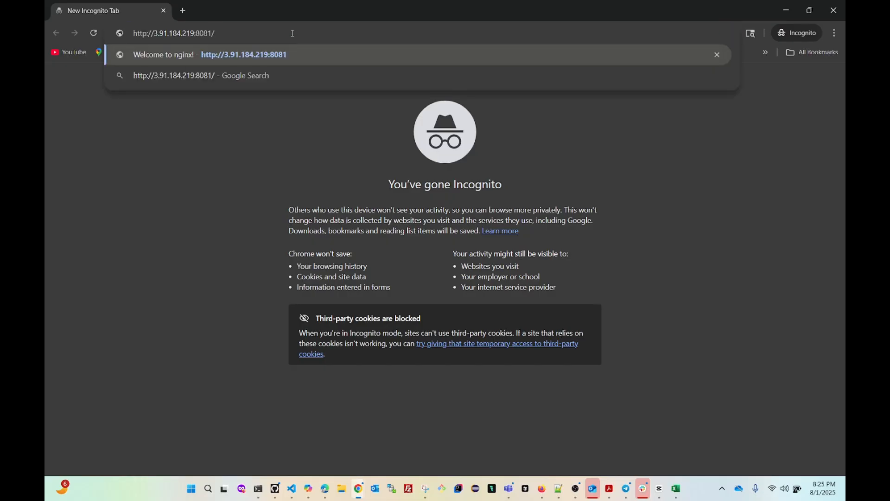
pyautogui.press('Return')
pyautogui.click(330, 281)
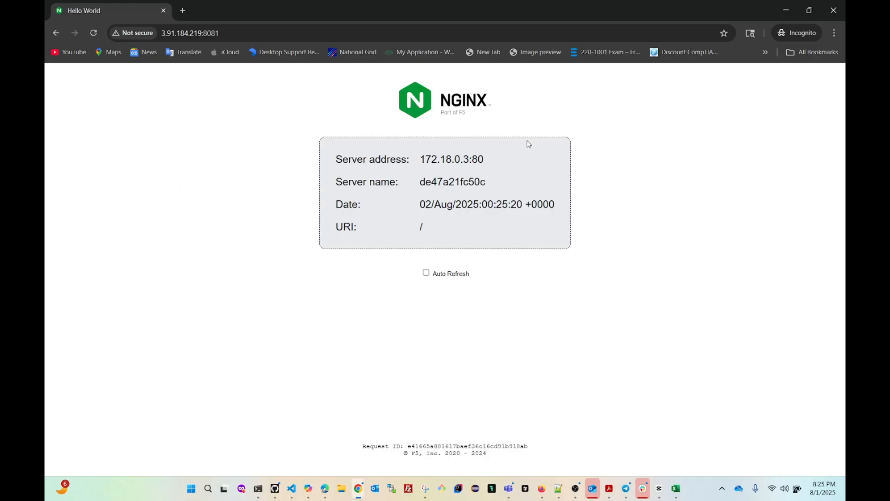
pyautogui.click(784, 18)
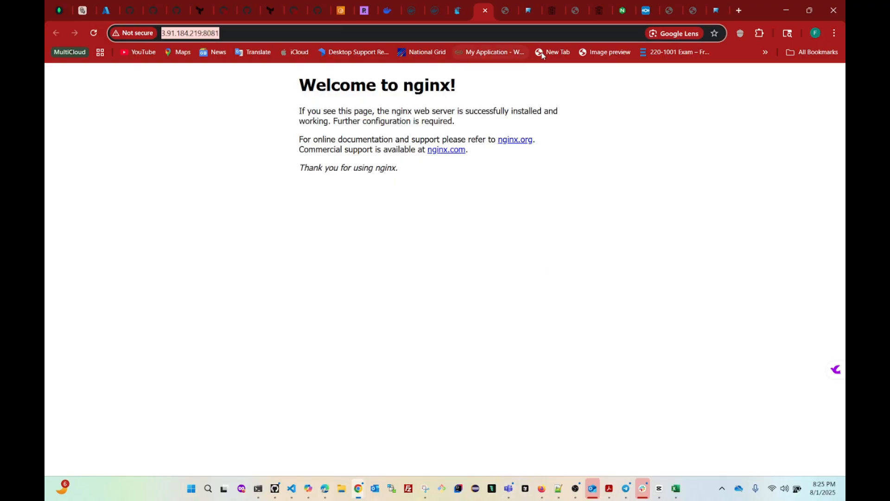
# Check the compose-demo stack details in Portainer, then switch to the gethomepage.dev Docker Installation tab.
pyautogui.click(463, 18)
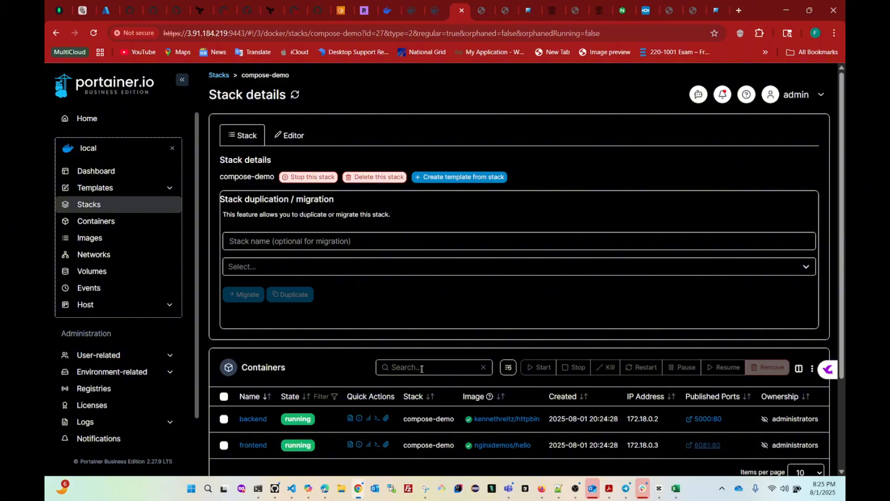
pyautogui.scroll(-3, 388, 371)
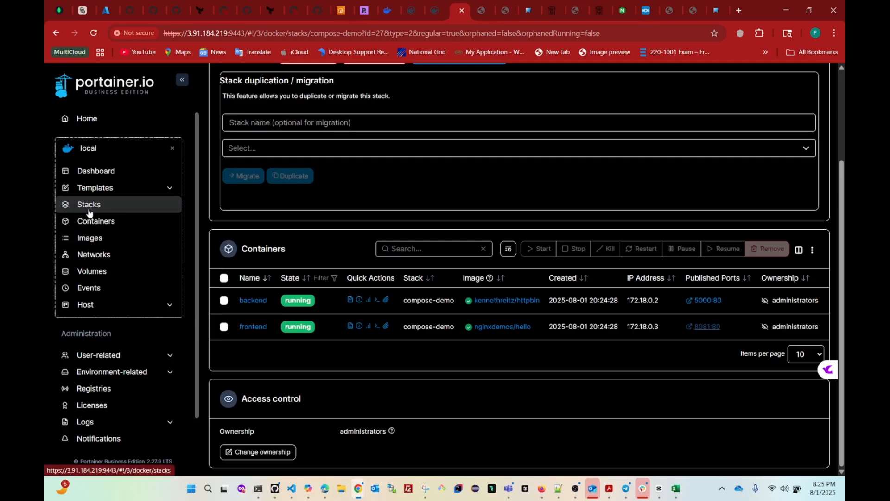
pyautogui.click(717, 16)
# Go to the Homepage docs home page and browse it.
pyautogui.scroll(5, 388, 319)
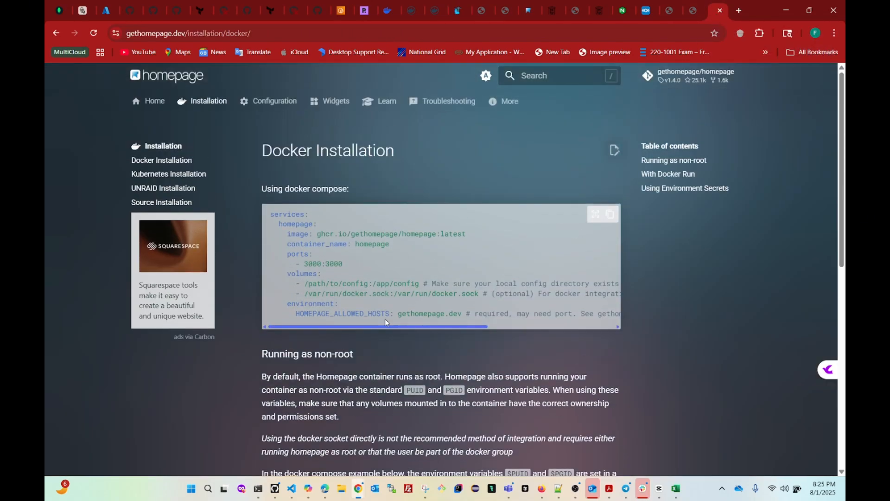
pyautogui.click(157, 103)
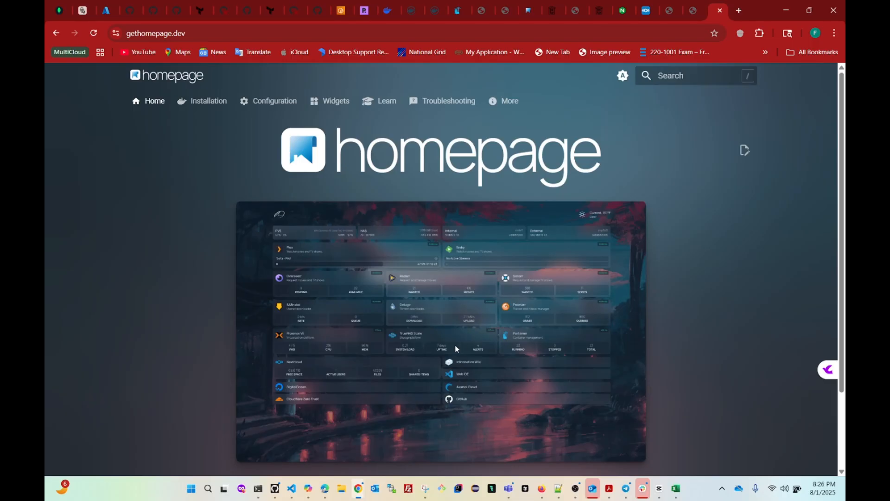
pyautogui.scroll(-2, 454, 343)
pyautogui.scroll(2, 453, 340)
pyautogui.scroll(-2, 453, 340)
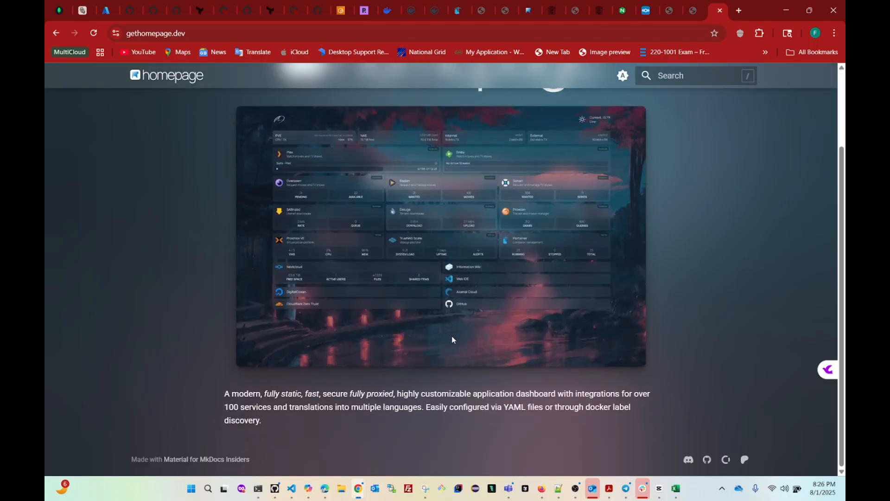
pyautogui.scroll(2, 452, 335)
pyautogui.scroll(-2, 352, 337)
pyautogui.scroll(2, 354, 341)
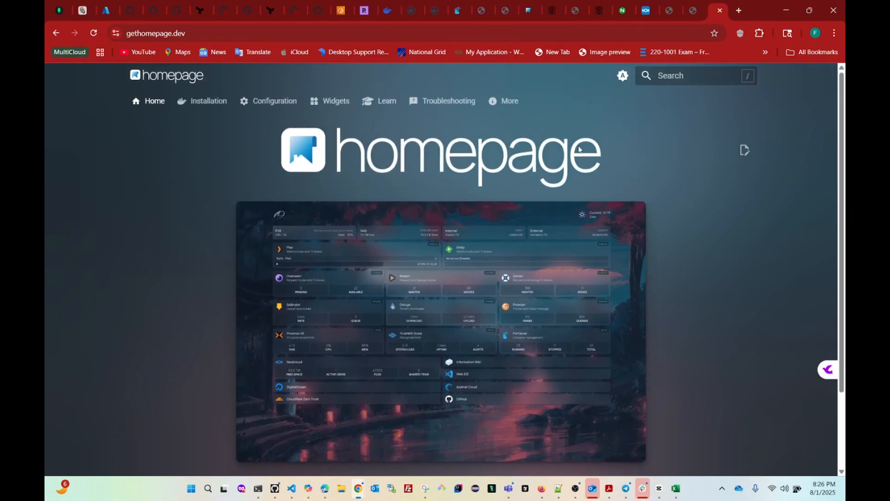
# Open Installation > Docker Installation and copy the non-root docker compose example with PUID and PGID.
pyautogui.click(205, 106)
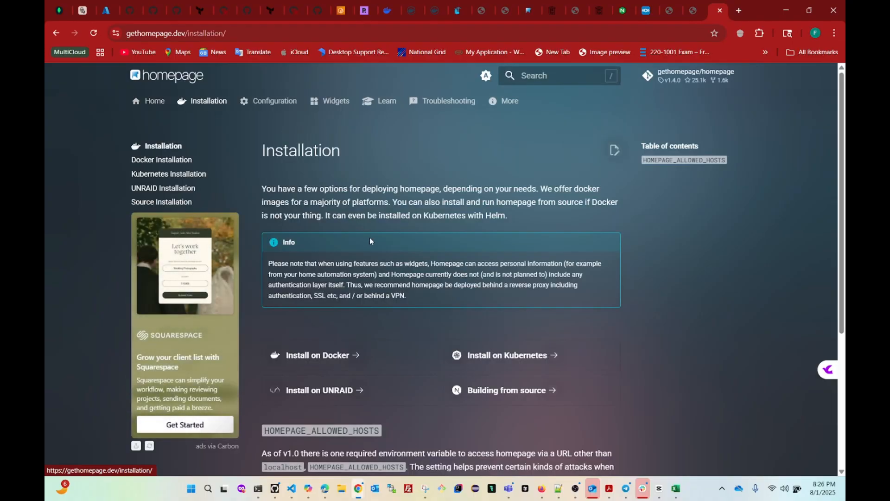
pyautogui.scroll(2, 377, 241)
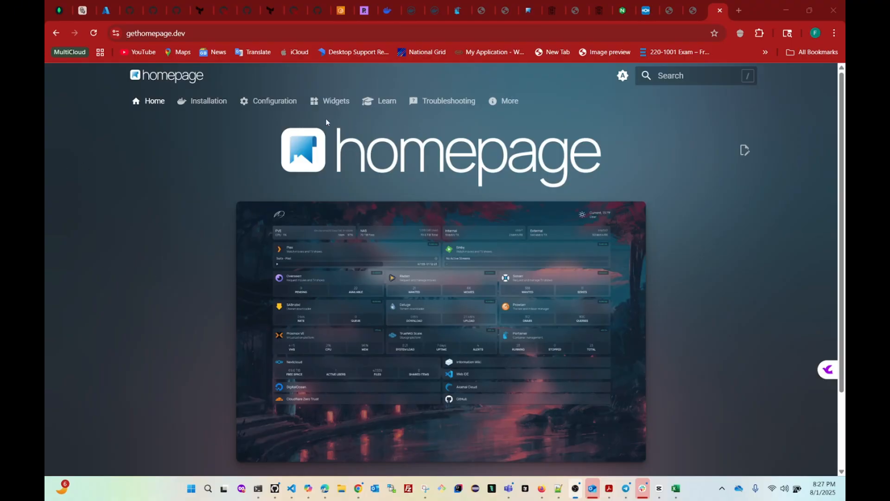
pyautogui.click(202, 102)
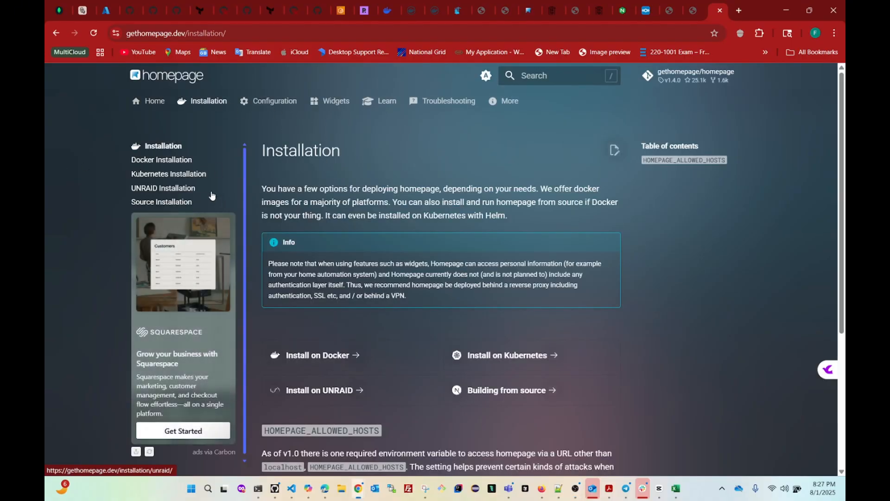
pyautogui.click(186, 161)
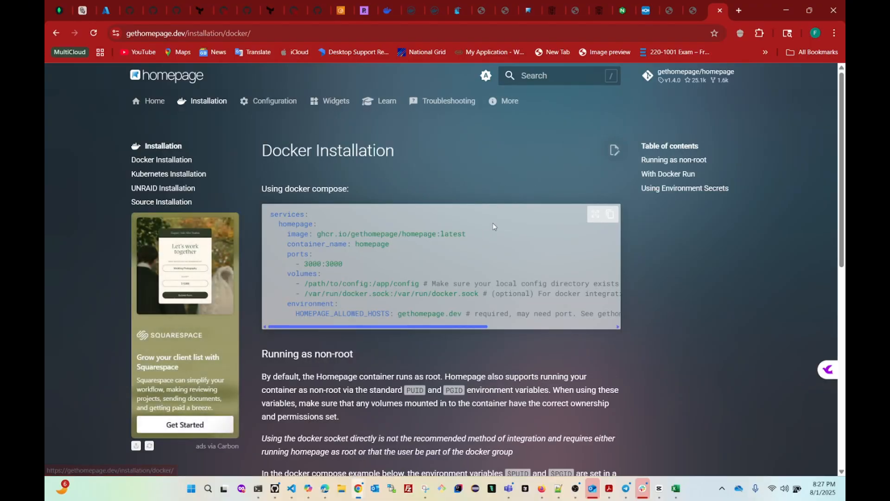
pyautogui.scroll(-10, 447, 206)
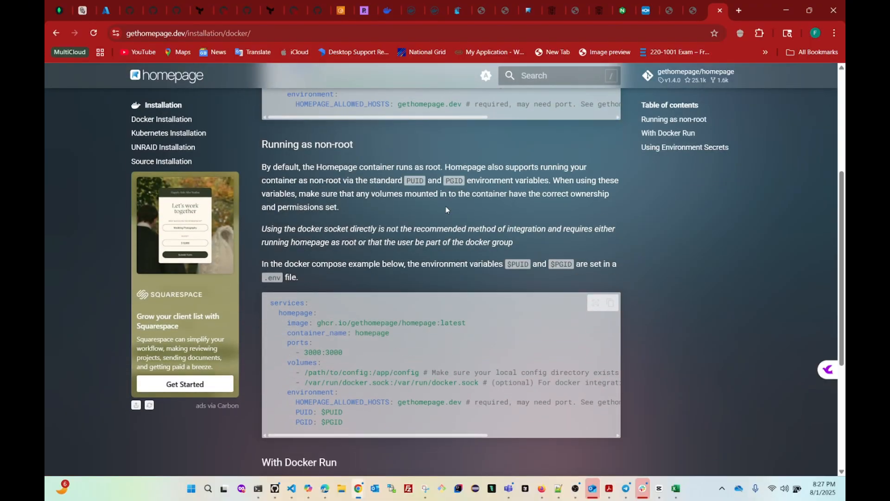
pyautogui.moveTo(354, 291); pyautogui.dragTo(327, 291)
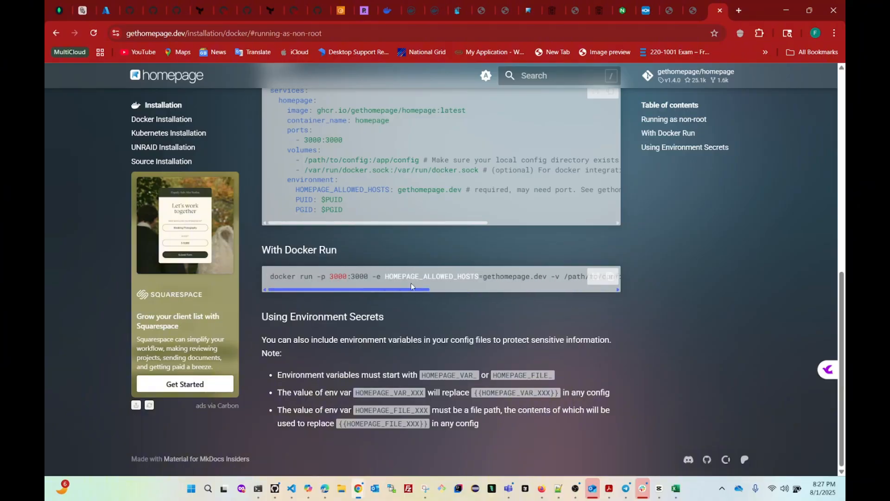
pyautogui.scroll(3, 409, 281)
pyautogui.scroll(4, 338, 265)
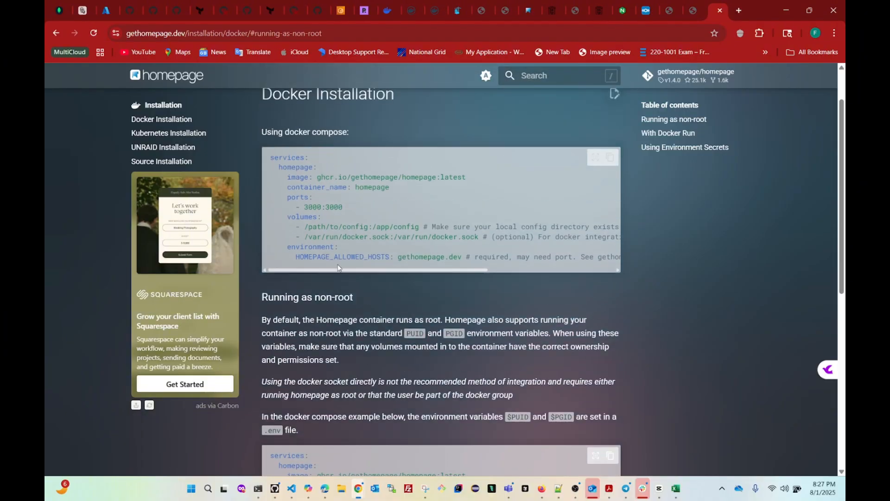
pyautogui.scroll(-4, 338, 265)
pyautogui.scroll(-1, 338, 265)
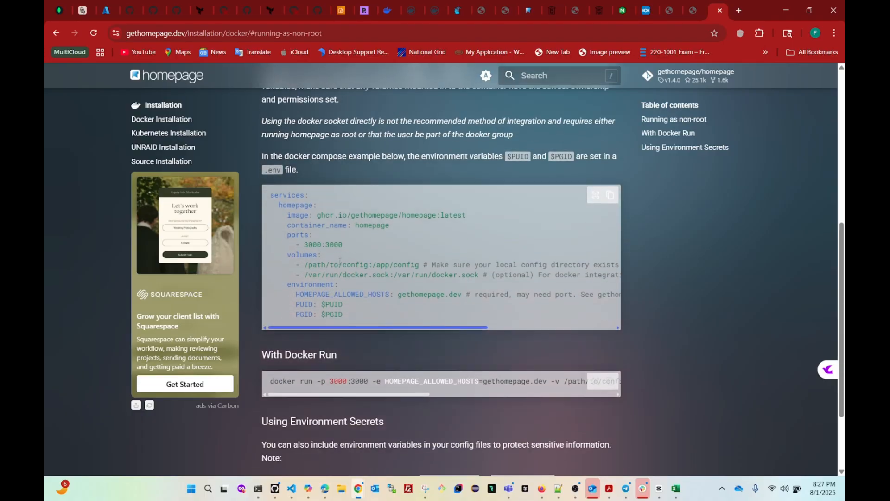
pyautogui.click(611, 199)
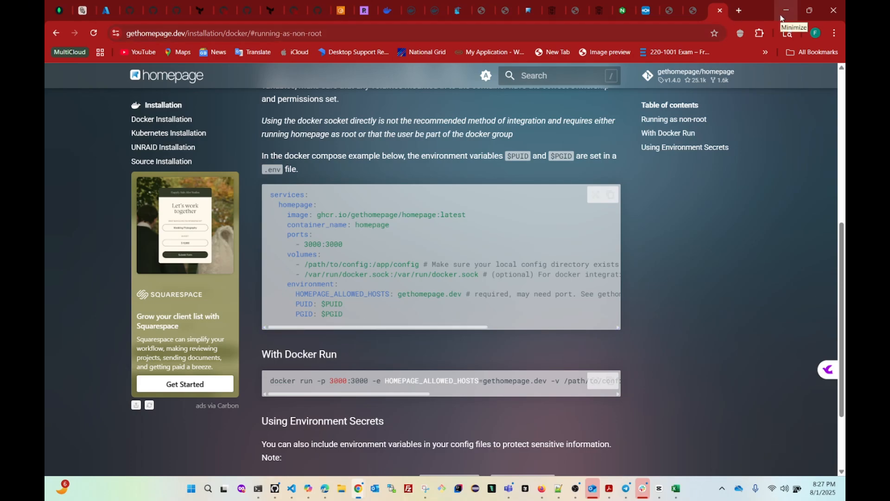
# Back in Portainer, start another new stack from the Stacks list.
pyautogui.click(456, 11)
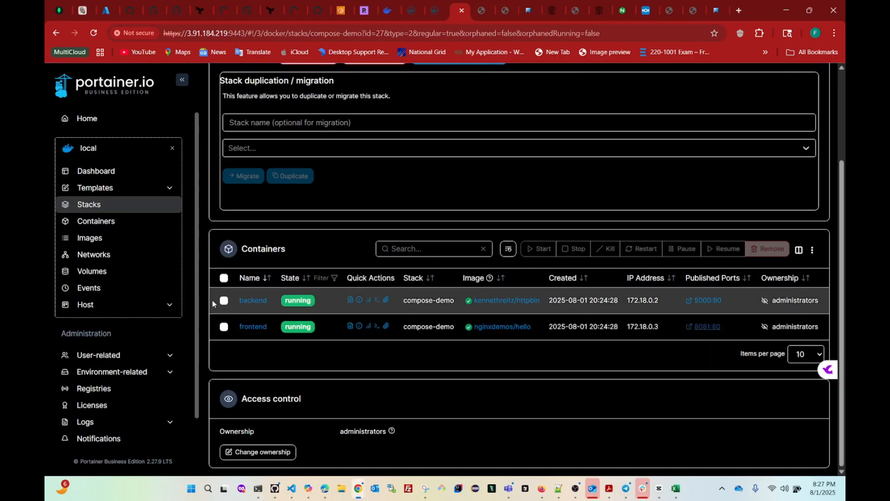
pyautogui.click(93, 212)
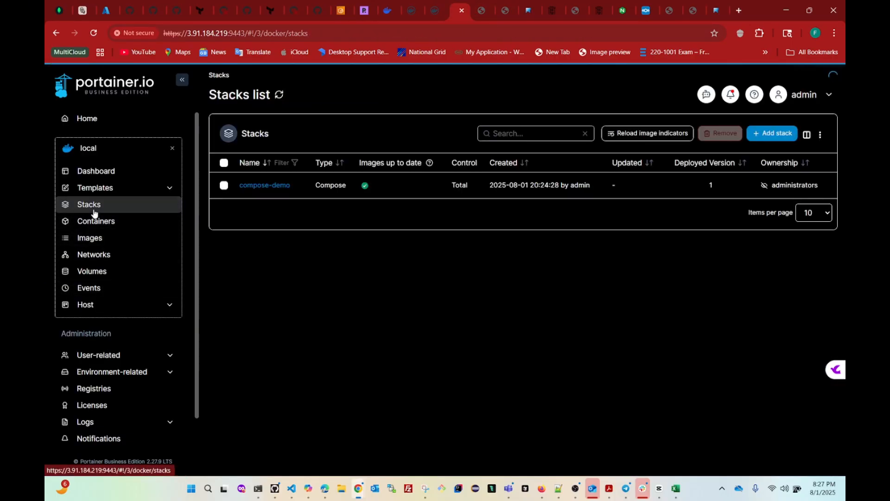
pyautogui.click(774, 136)
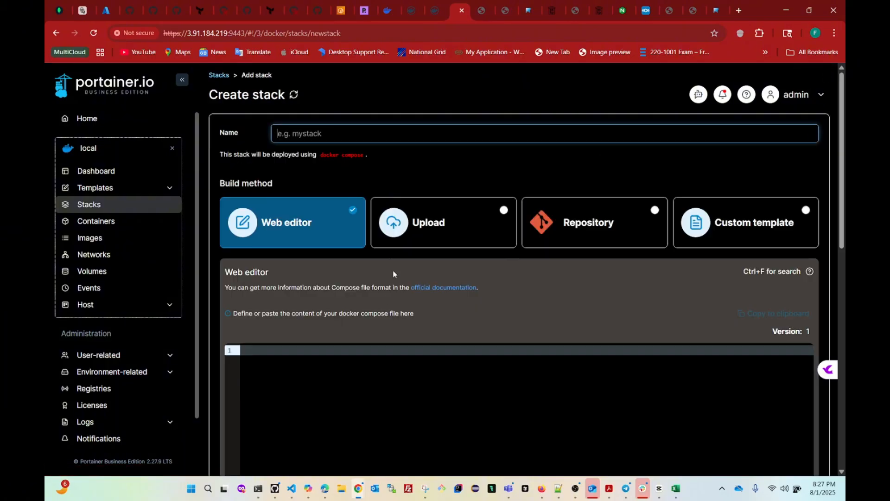
pyautogui.scroll(-1, 385, 299)
pyautogui.scroll(1, 362, 299)
# Name the stack homepage and paste the 13-line Homepage compose file into the web editor.
pyautogui.click(295, 136)
pyautogui.click(348, 158)
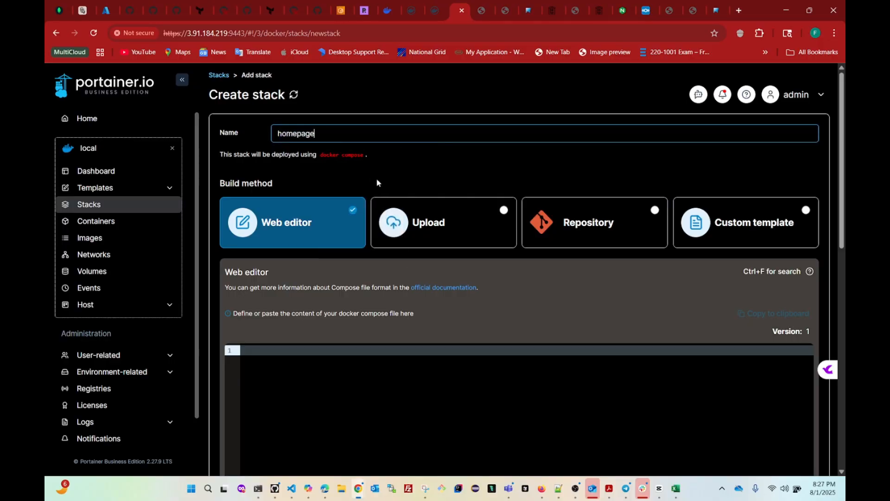
pyautogui.scroll(-2, 379, 227)
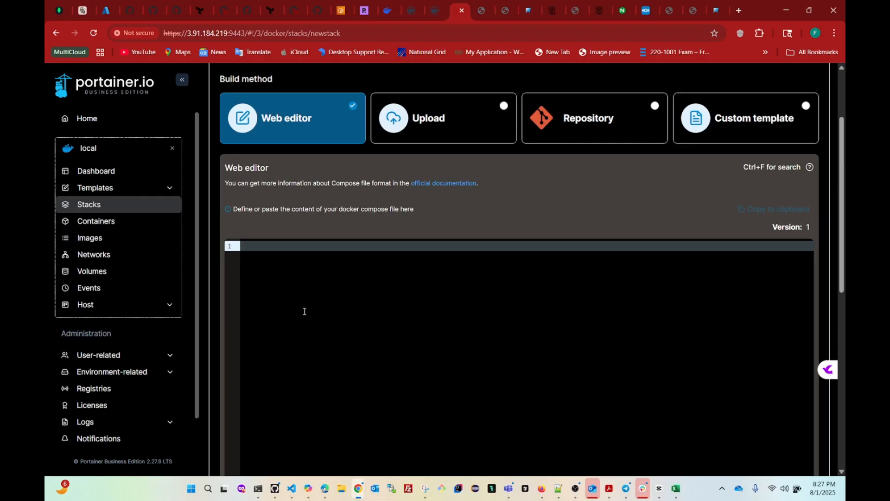
pyautogui.hotkey('ctrl', 'v')
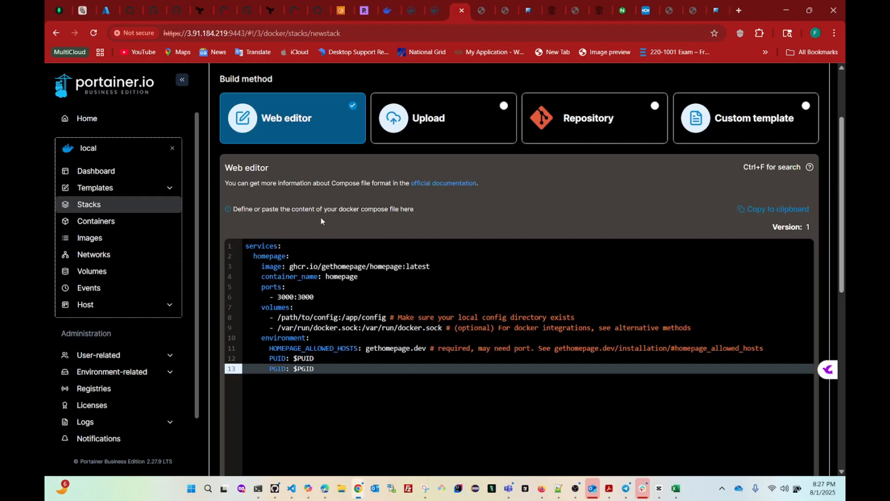
pyautogui.click(430, 266)
pyautogui.moveTo(431, 266); pyautogui.dragTo(258, 269)
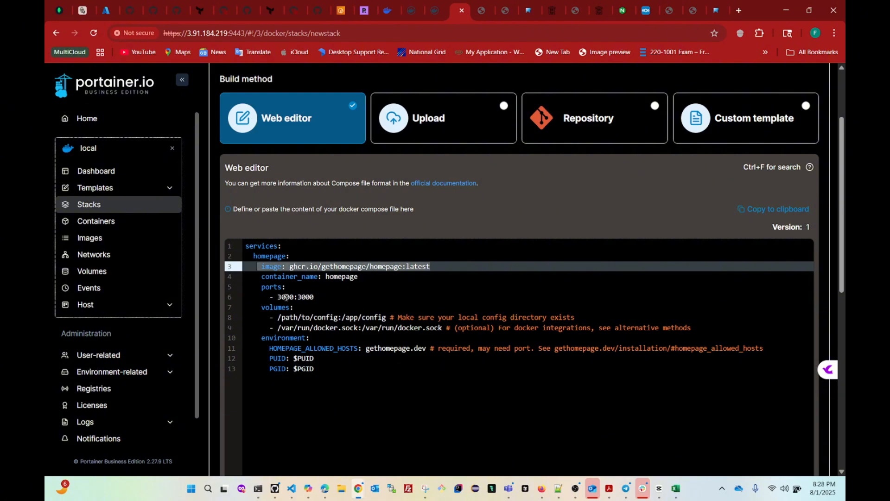
pyautogui.moveTo(328, 295); pyautogui.dragTo(269, 297)
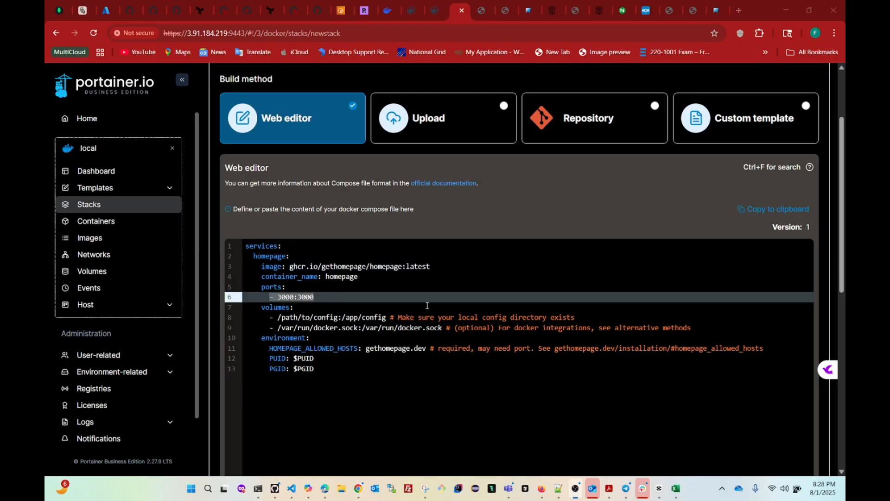
pyautogui.click(278, 318)
pyautogui.moveTo(278, 318); pyautogui.dragTo(340, 322)
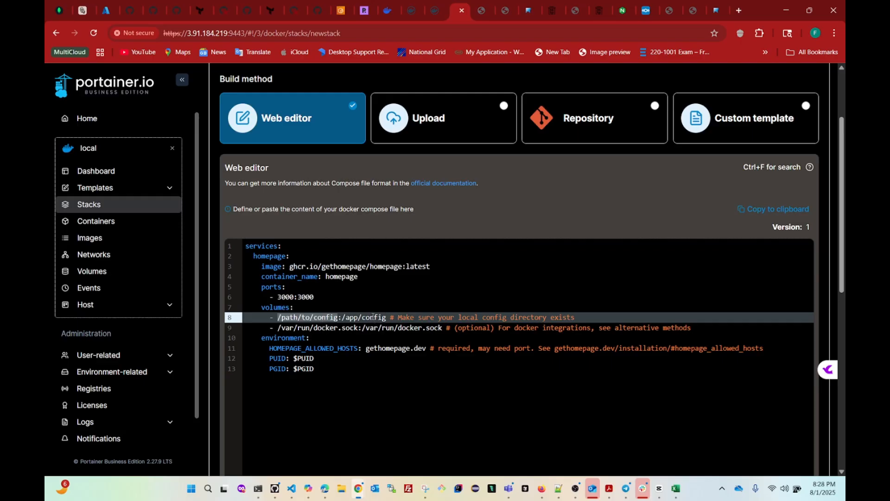
# Run 'mkdir -p docker/homepage && cd docker/homepage' on the Ubuntu server.
pyautogui.click(258, 488)
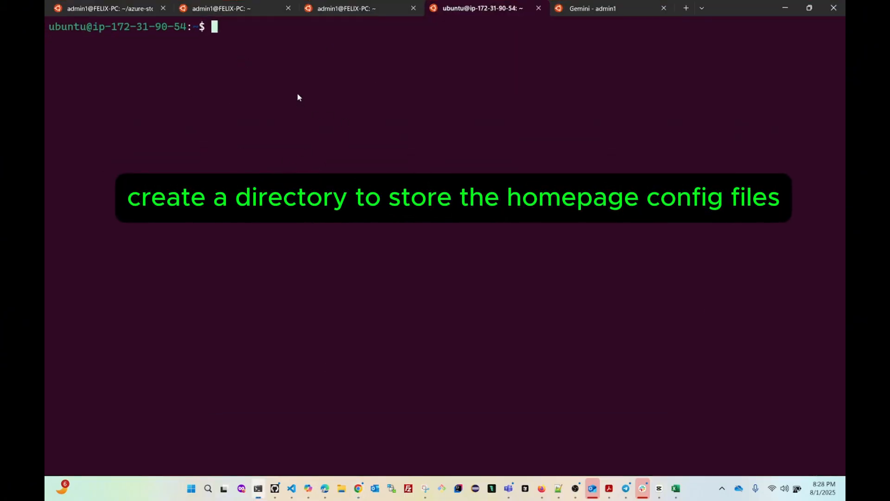
pyautogui.write('mkdir ')
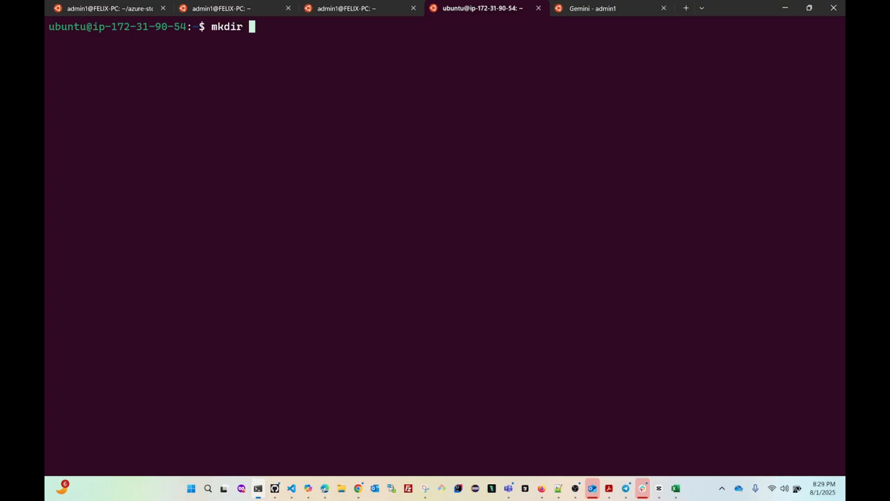
pyautogui.write('-p ')
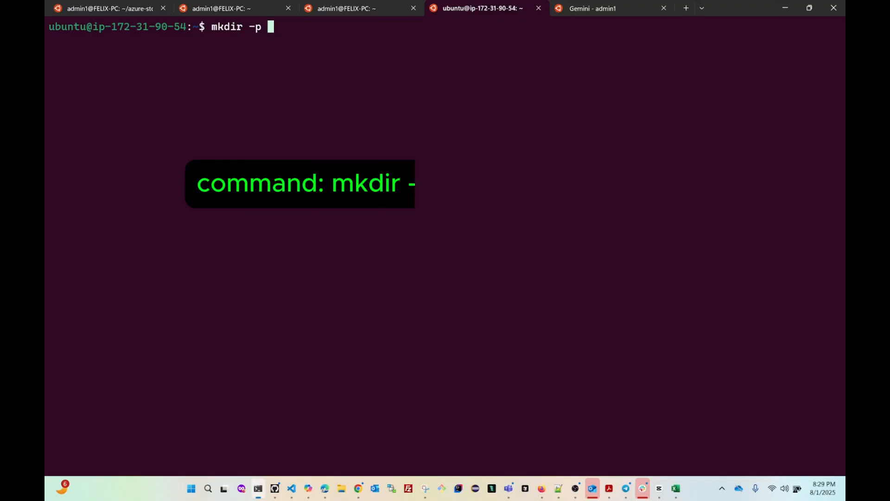
pyautogui.write('docker')
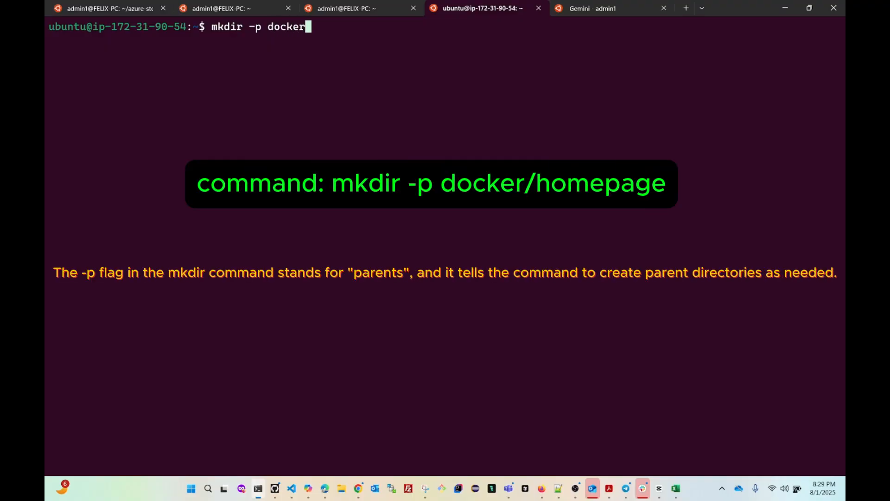
pyautogui.write('/homepage')
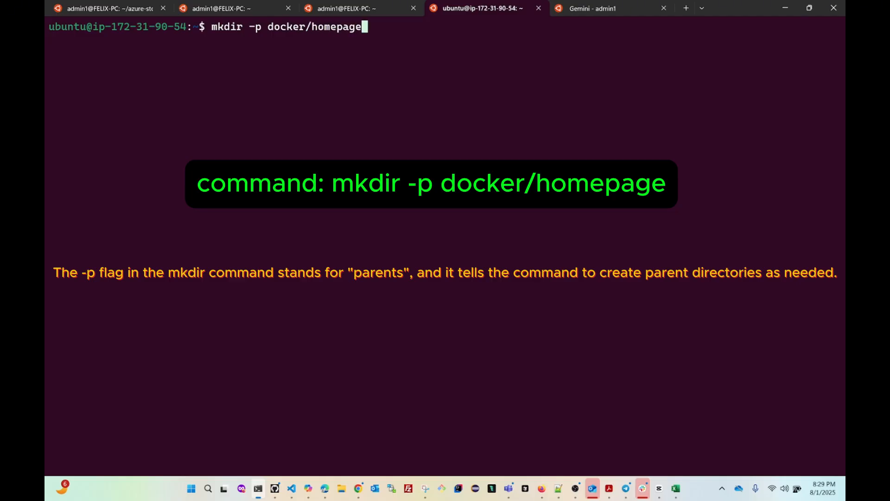
pyautogui.write(' %% cd')
pyautogui.moveTo(268, 27); pyautogui.dragTo(360, 32)
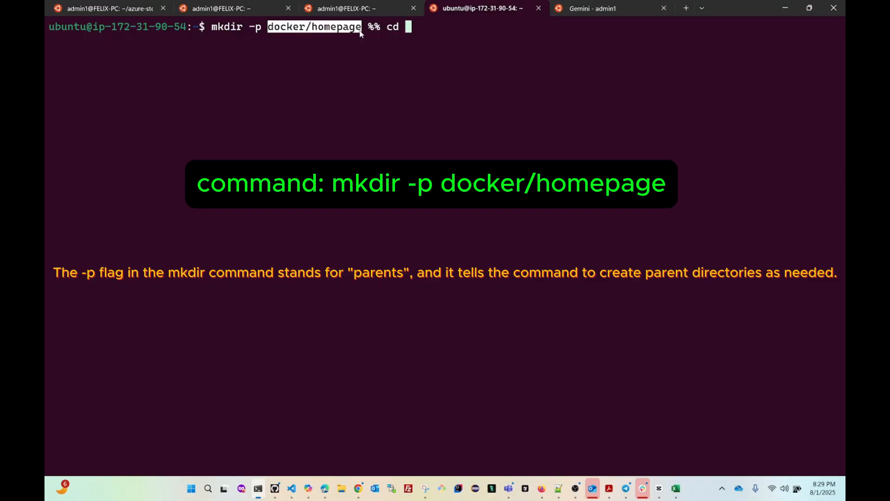
pyautogui.rightClick(357, 37)
pyautogui.rightClick(533, 55)
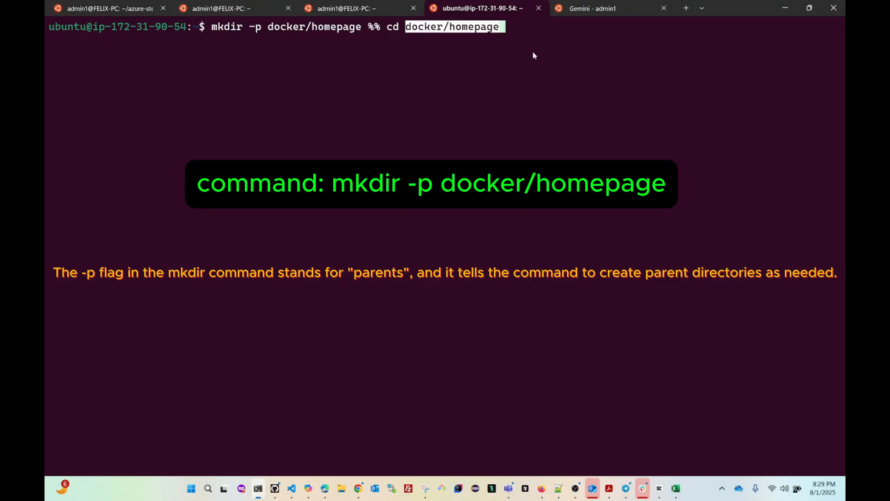
pyautogui.press('Right')
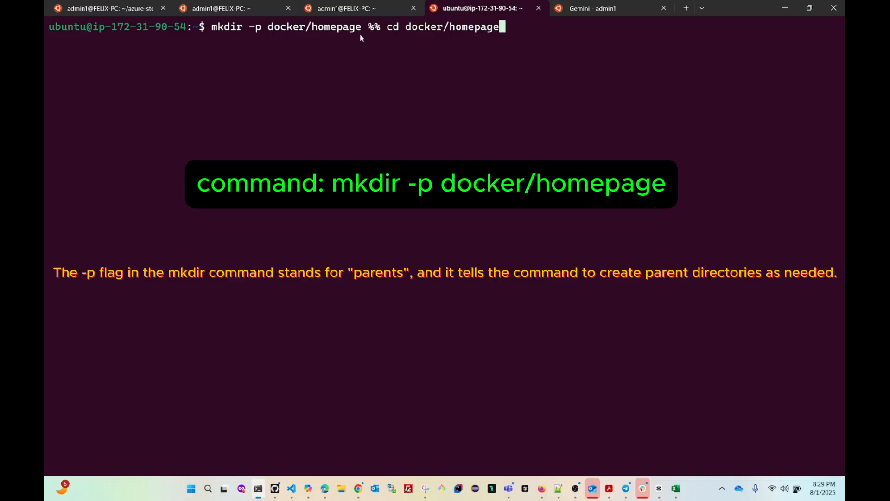
pyautogui.press('Left')
pyautogui.press('Left')
pyautogui.press('Left')
pyautogui.press('Left')
pyautogui.press('Left')
pyautogui.press('Left')
pyautogui.press('Left')
pyautogui.press('Left')
pyautogui.press('Left')
pyautogui.press('Left')
pyautogui.press('Left')
pyautogui.press('Left')
pyautogui.press('Left')
pyautogui.press('Left')
pyautogui.press('Left')
pyautogui.press('Left')
pyautogui.press('Left')
pyautogui.press('Left')
pyautogui.press('Left')
pyautogui.press('BackSpace')
pyautogui.press('BackSpace')
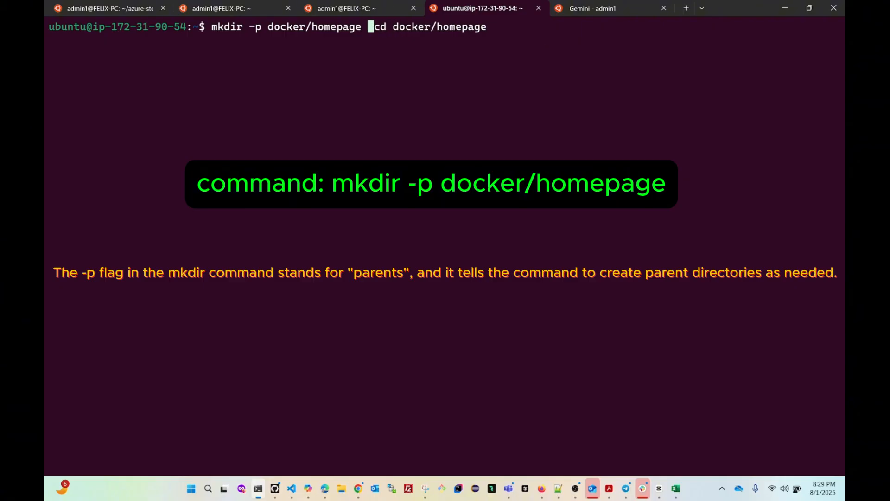
pyautogui.write('&&')
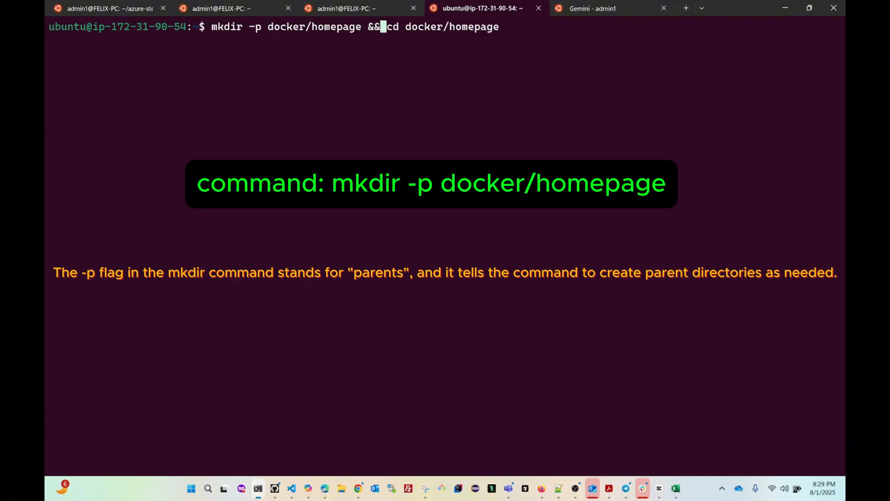
pyautogui.press('Right')
pyautogui.press('Right')
pyautogui.press('Right')
pyautogui.press('Right')
pyautogui.press('Right')
pyautogui.press('Right')
pyautogui.press('Right')
pyautogui.press('Right')
pyautogui.press('Right')
pyautogui.press('Right')
pyautogui.press('Right')
pyautogui.press('Right')
pyautogui.press('Right')
pyautogui.press('Right')
pyautogui.press('Right')
pyautogui.press('Right')
pyautogui.press('Right')
pyautogui.press('Right')
pyautogui.press('Right')
pyautogui.press('Return')
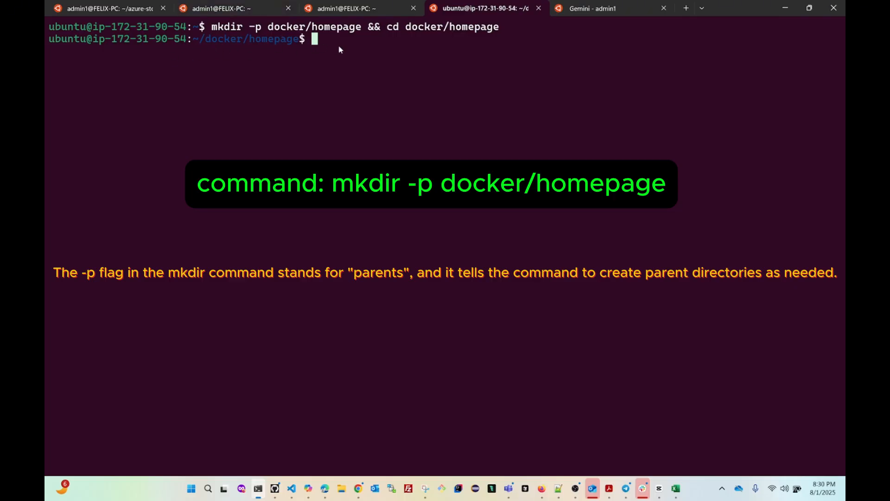
# Print the working directory with pwd and copy the /home/ubuntu/docker/homepage path.
pyautogui.write('pwd')
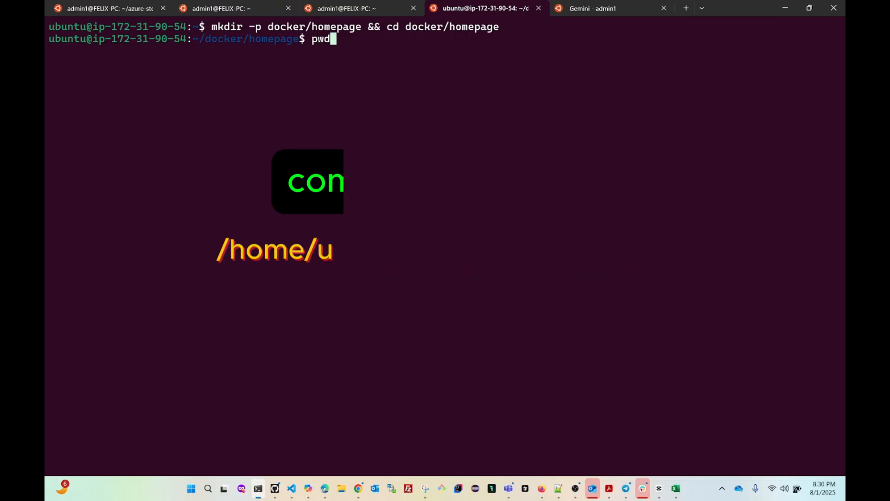
pyautogui.press('Return')
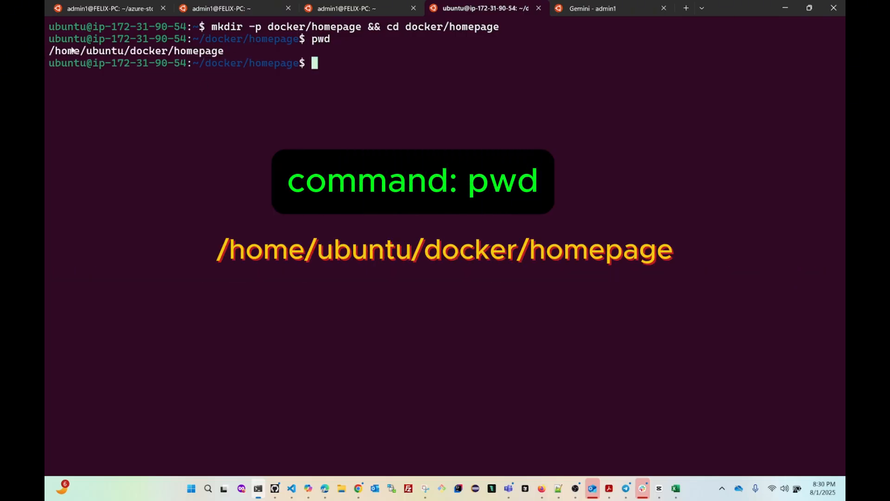
pyautogui.moveTo(50, 51); pyautogui.dragTo(223, 55)
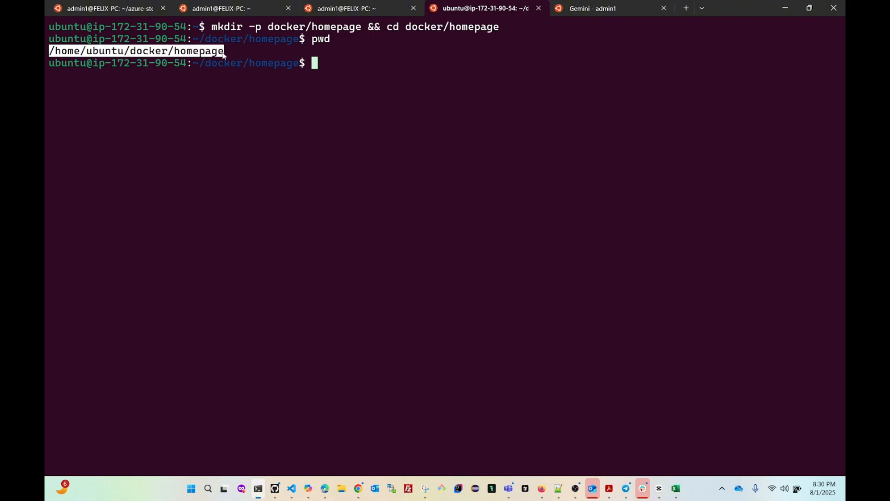
pyautogui.hotkey('ctrl', 'c')
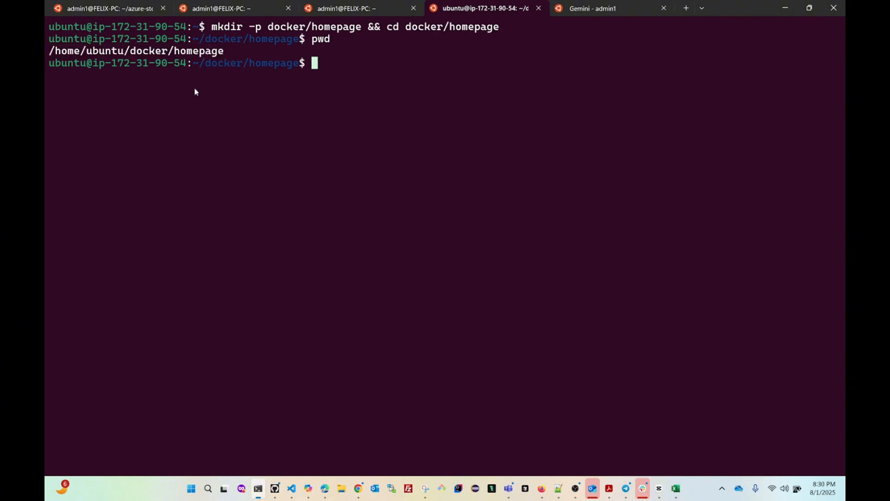
# Replace the /path/to/config volume placeholder with /home/ubuntu/docker/homepage in the stack editor.
pyautogui.click(784, 8)
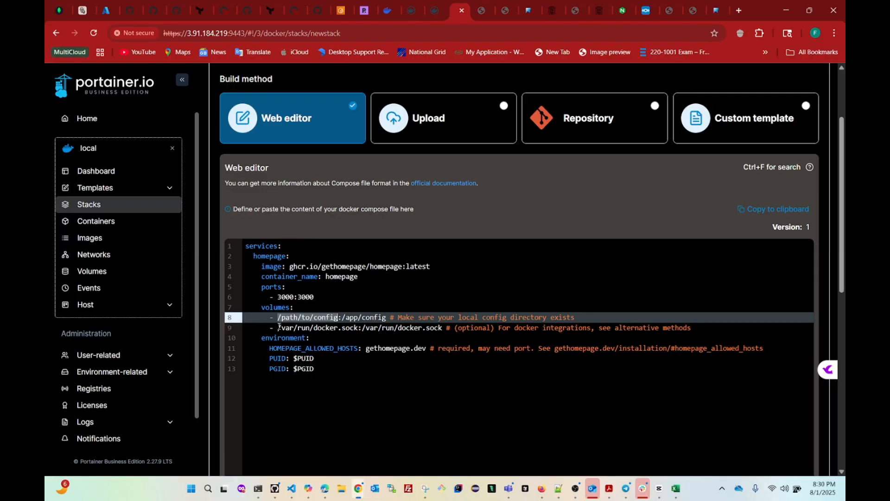
pyautogui.moveTo(279, 318); pyautogui.dragTo(339, 318)
pyautogui.click(354, 388)
pyautogui.hotkey('ctrl', 'v')
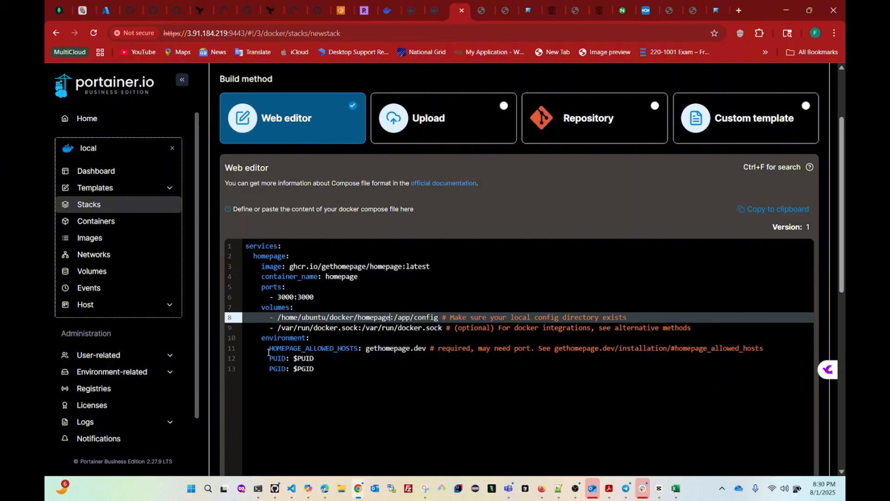
# Select the gethomepage.dev value of HOMEPAGE_ALLOWED_HOSTS on line 11.
pyautogui.moveTo(269, 348); pyautogui.dragTo(358, 350)
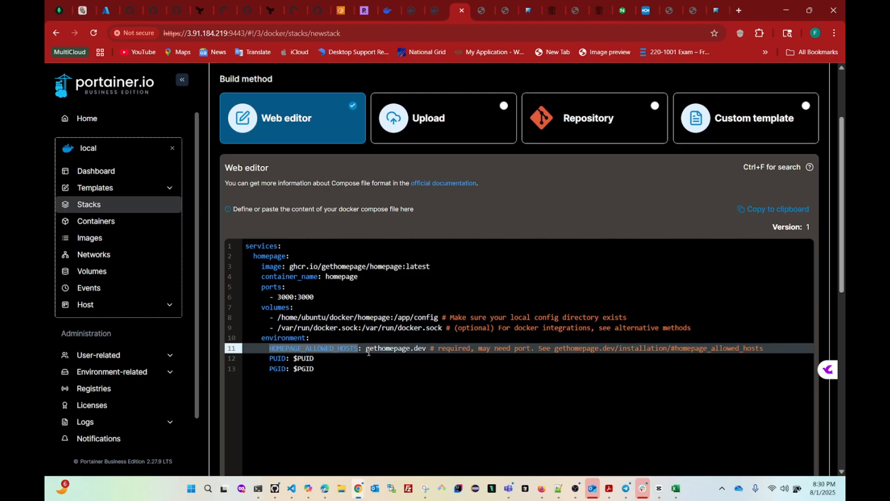
pyautogui.moveTo(367, 349); pyautogui.dragTo(427, 349)
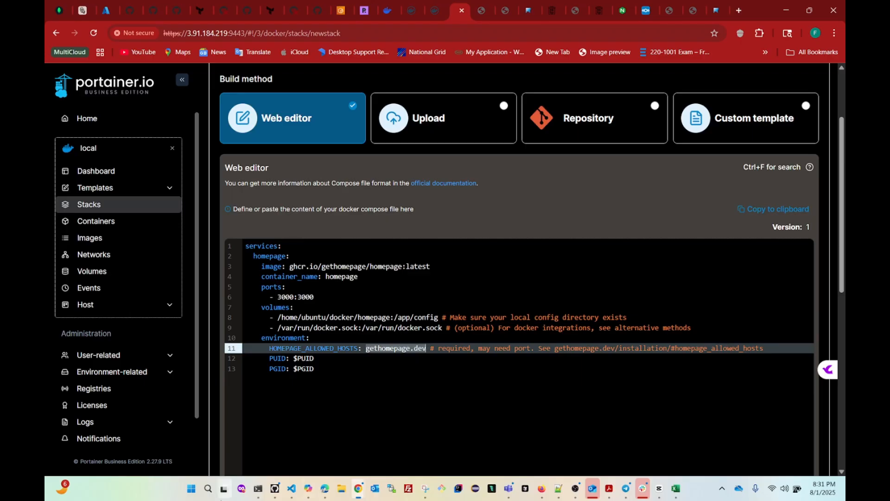
pyautogui.click(258, 488)
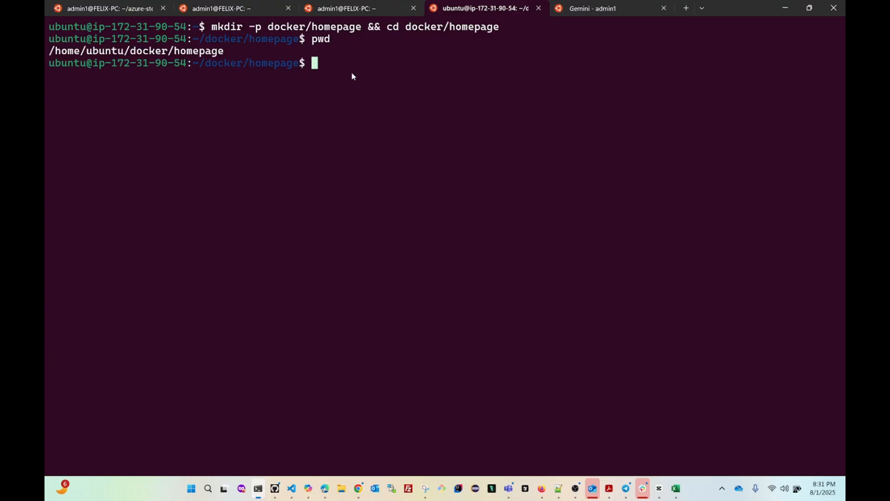
# Look up the server's public IP with curl ifconfig.me and copy 3.91.184.219.
pyautogui.write('curl ')
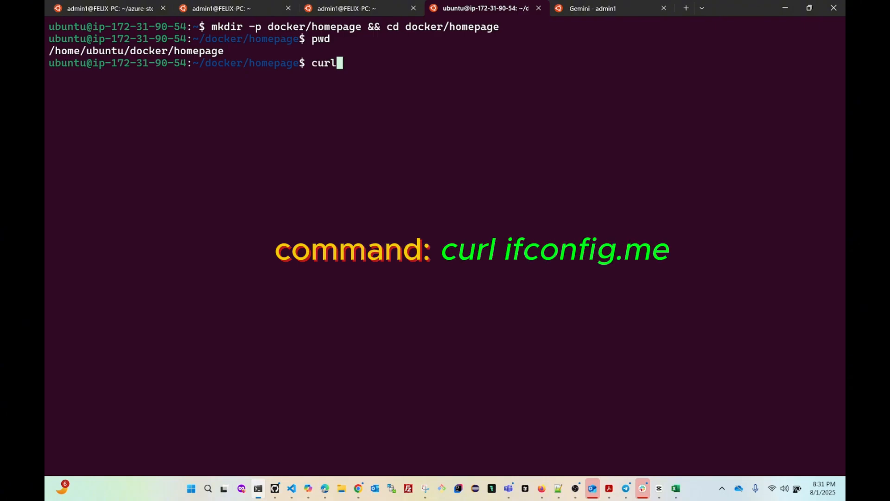
pyautogui.write('ifc')
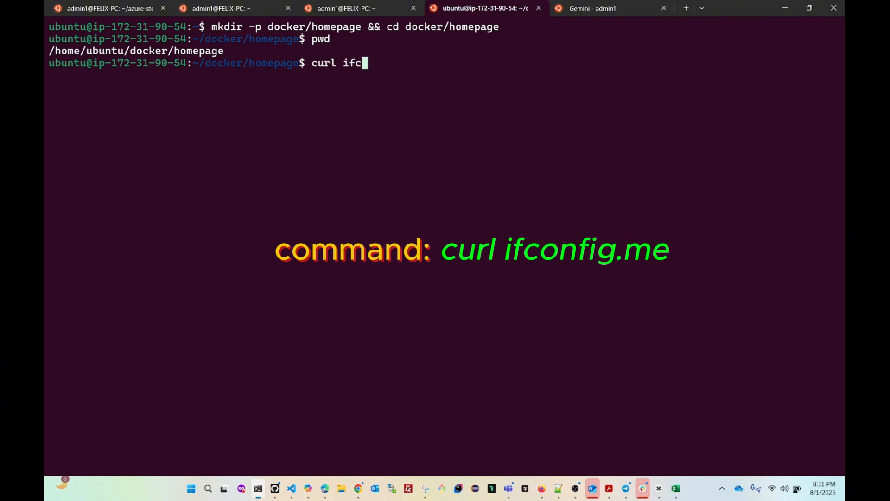
pyautogui.write('onfig.')
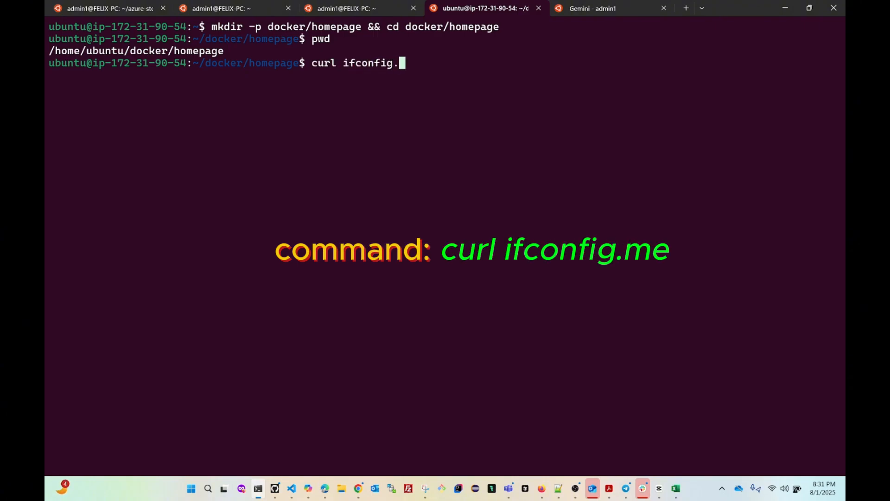
pyautogui.write('me')
pyautogui.press('Return')
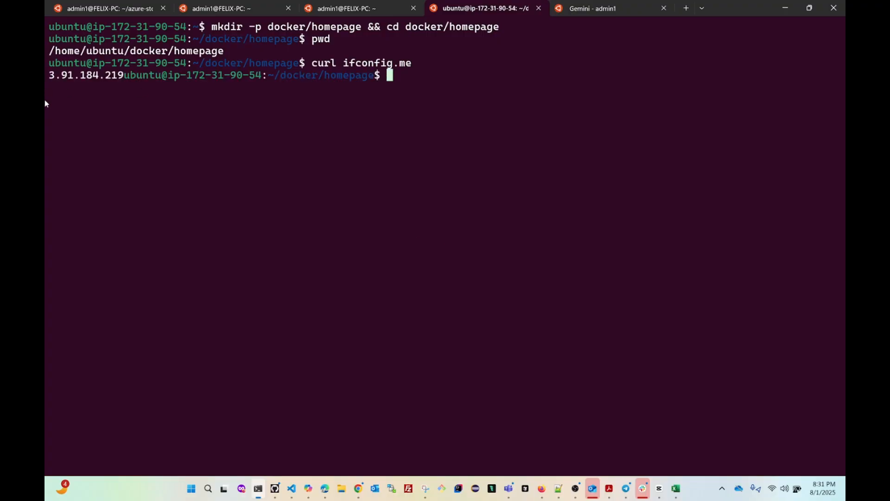
pyautogui.moveTo(51, 81); pyautogui.dragTo(120, 84)
pyautogui.hotkey('ctrl', 'c')
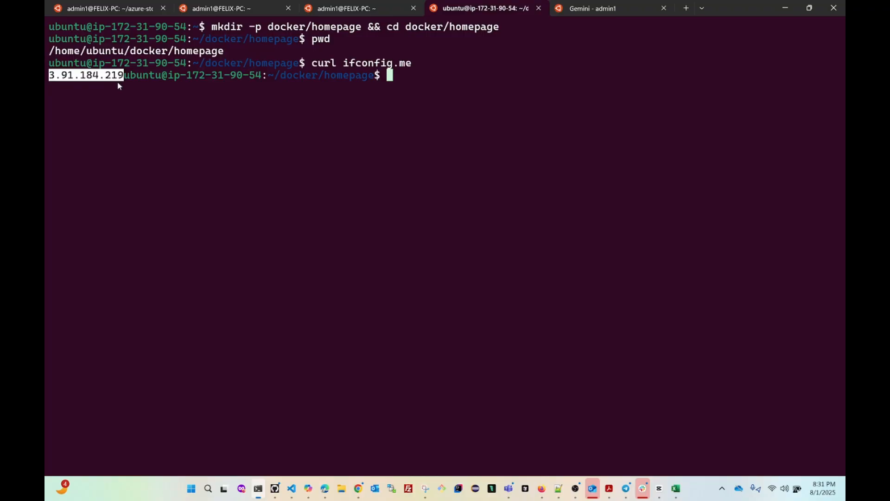
pyautogui.click(120, 86)
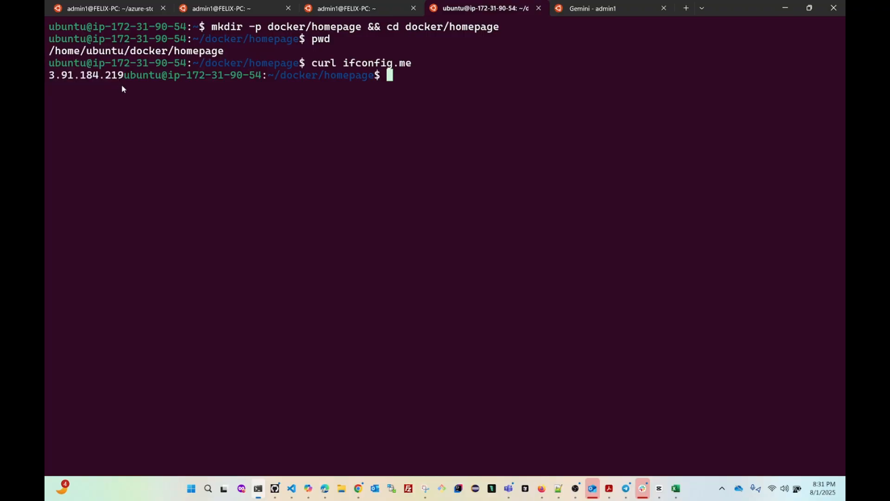
pyautogui.click(785, 8)
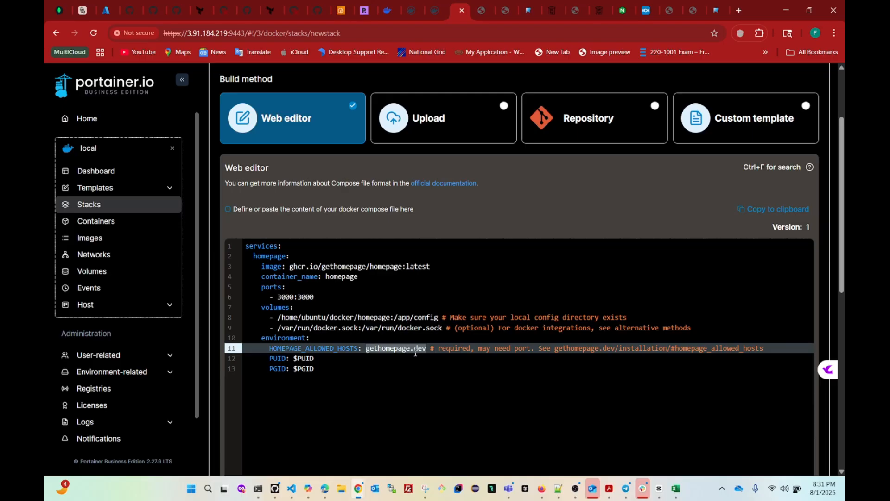
# Replace gethomepage.dev with 3.91.184.219:3000 in HOMEPAGE_ALLOWED_HOSTS.
pyautogui.hotkey('ctrl', 'v')
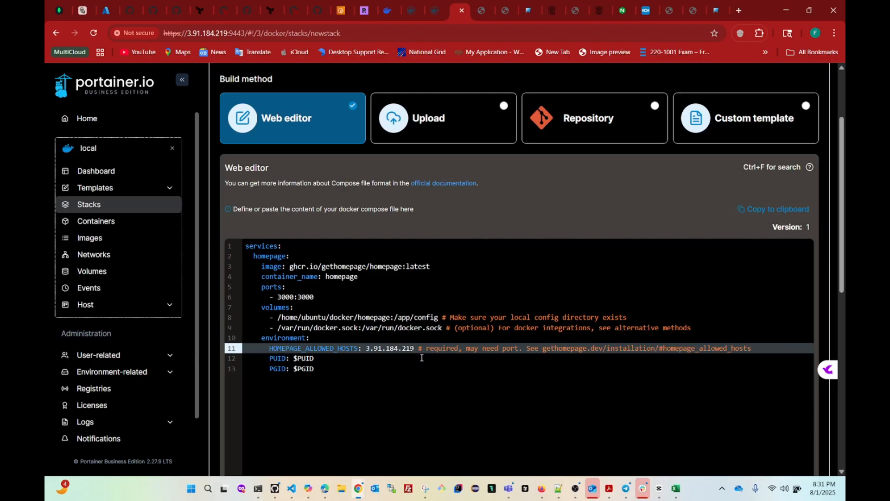
pyautogui.write(':')
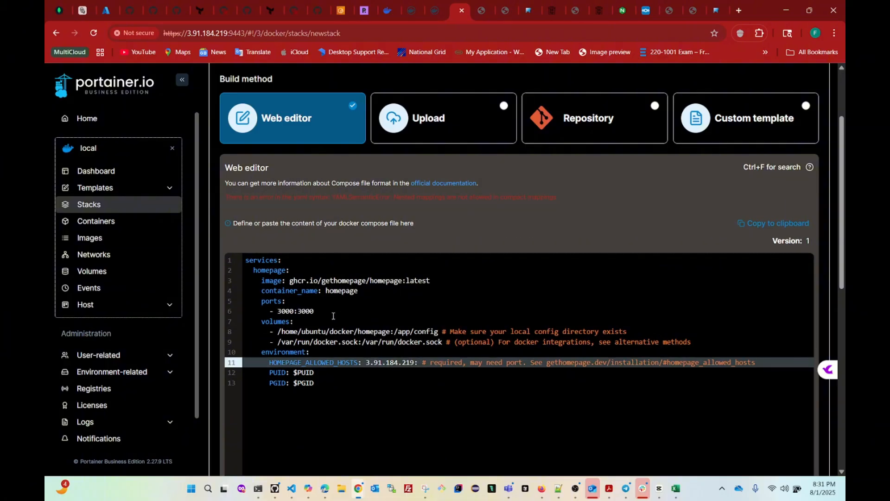
pyautogui.moveTo(325, 312); pyautogui.dragTo(269, 311)
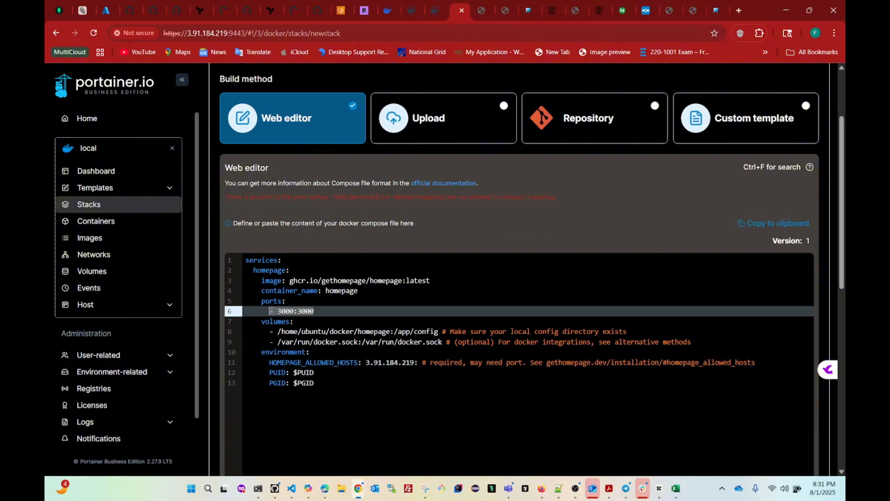
pyautogui.click(418, 364)
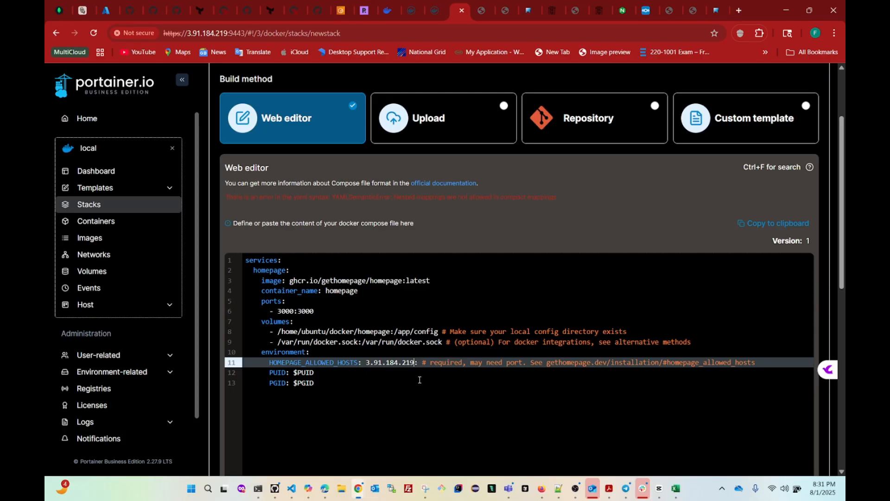
pyautogui.write('300')
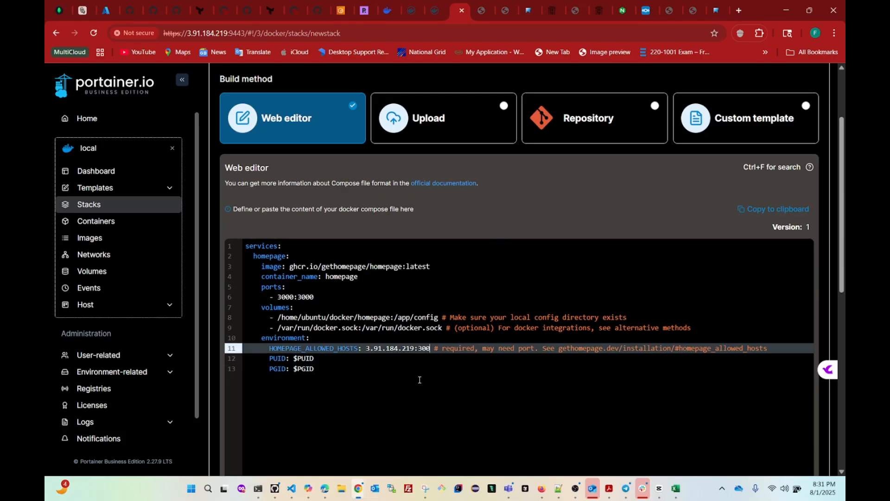
pyautogui.write('0')
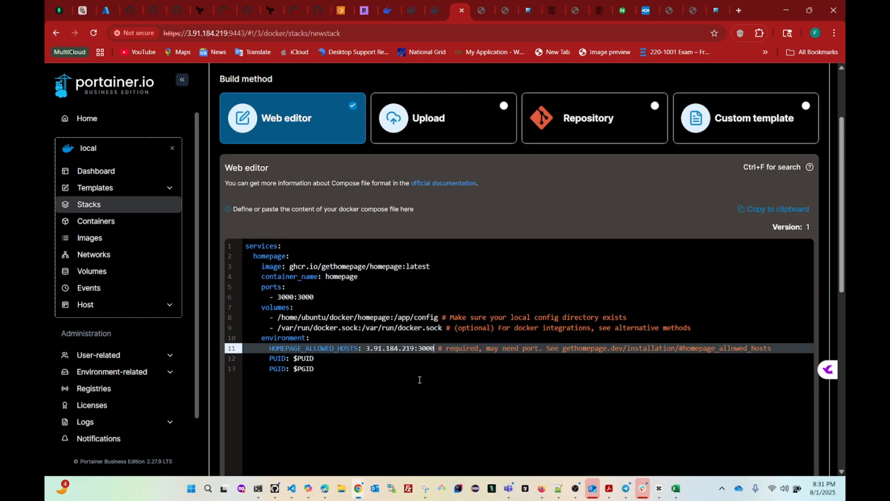
pyautogui.click(318, 358)
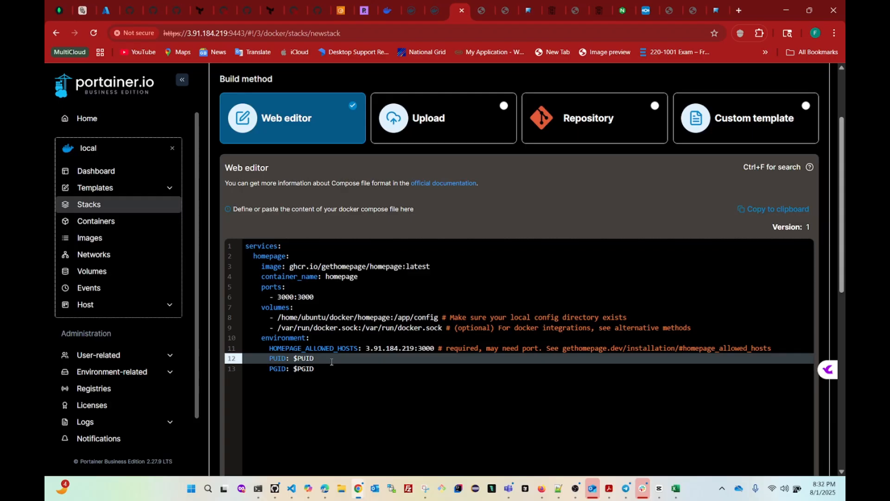
# Run id to confirm the ubuntu user's uid and gid are both 1000.
pyautogui.click(259, 492)
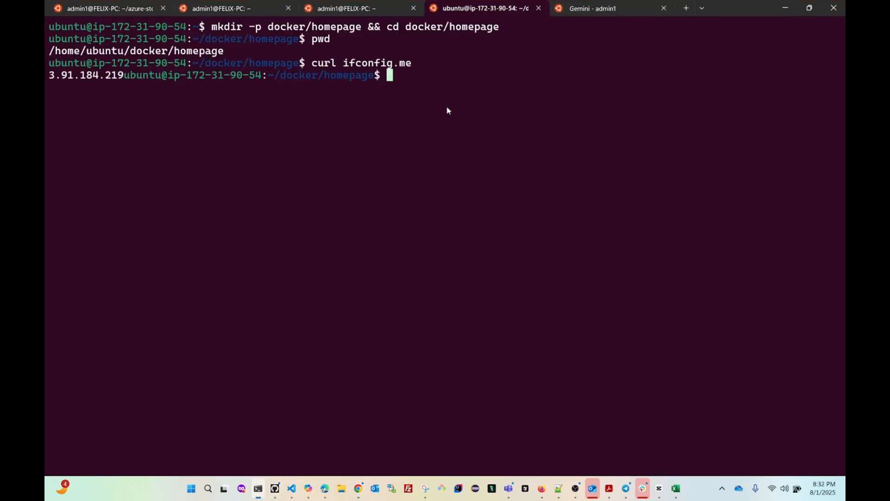
pyautogui.write('id')
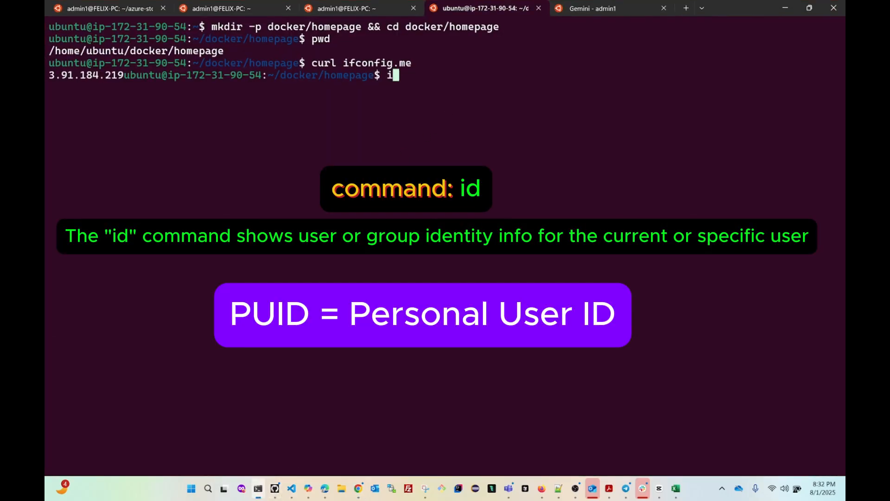
pyautogui.press('Return')
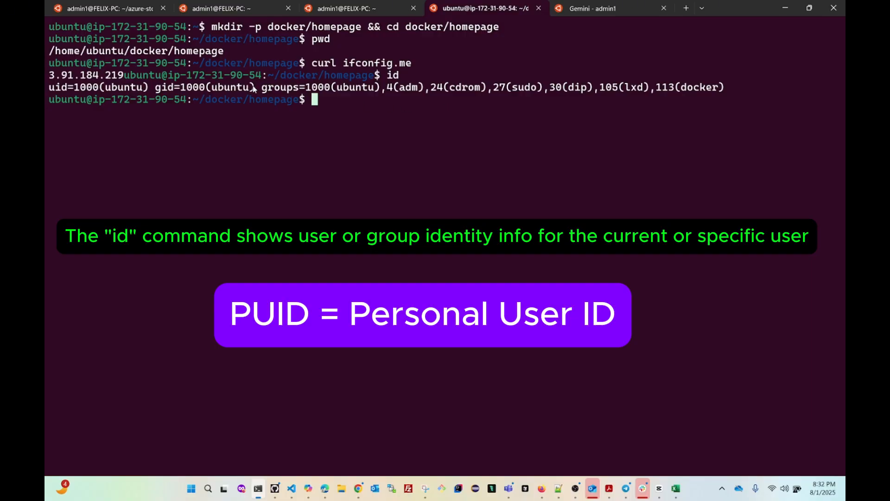
pyautogui.moveTo(255, 89); pyautogui.dragTo(158, 91)
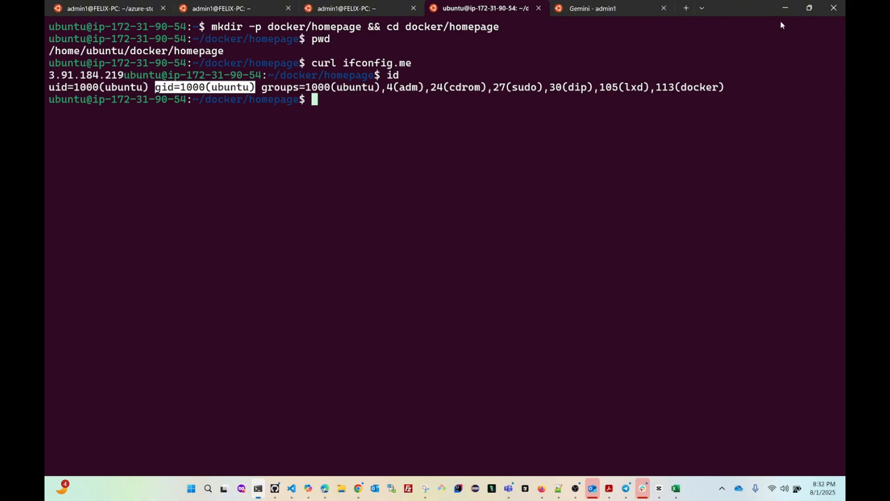
pyautogui.click(784, 9)
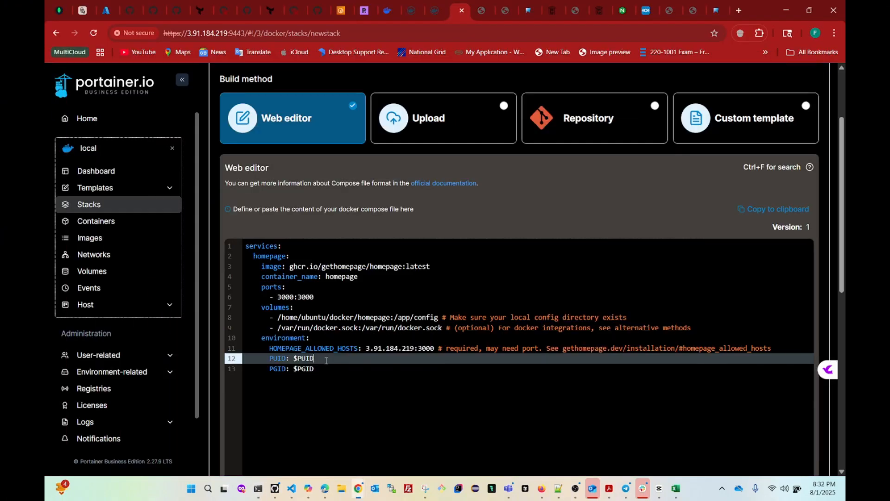
# Change PUID and PGID from $PUID and $PGID to 1000 each.
pyautogui.press('BackSpace')
pyautogui.press('BackSpace')
pyautogui.press('BackSpace')
pyautogui.press('BackSpace')
pyautogui.press('BackSpace')
pyautogui.write('1000')
pyautogui.click(319, 373)
pyautogui.press('BackSpace')
pyautogui.press('BackSpace')
pyautogui.press('BackSpace')
pyautogui.press('BackSpace')
pyautogui.press('BackSpace')
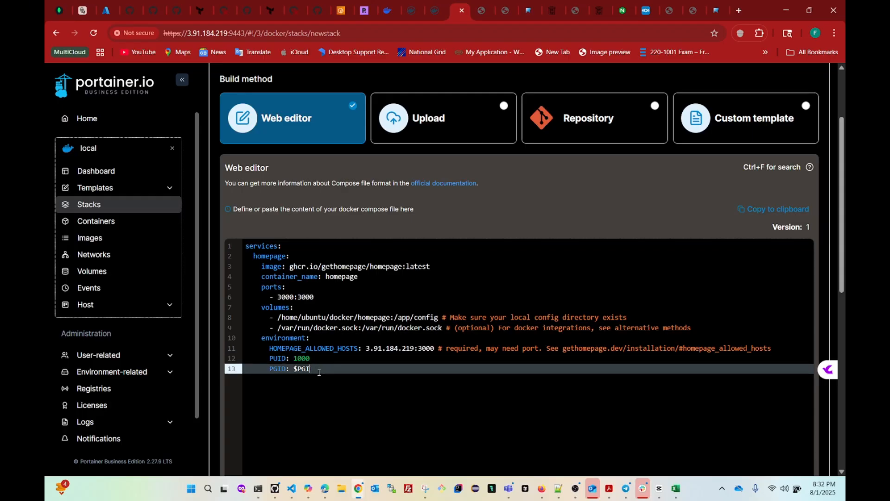
pyautogui.write('1000')
# Deploy the homepage stack from the bottom of the Create stack page.
pyautogui.scroll(-5, 403, 369)
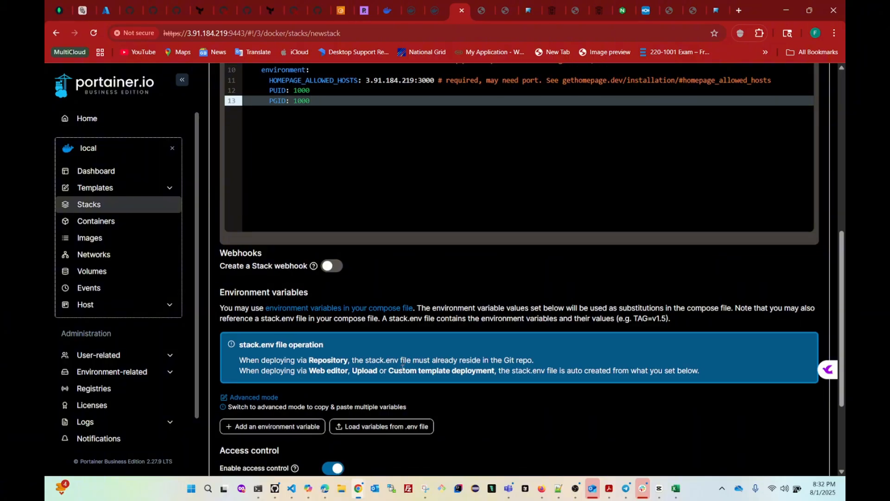
pyautogui.scroll(8, 403, 368)
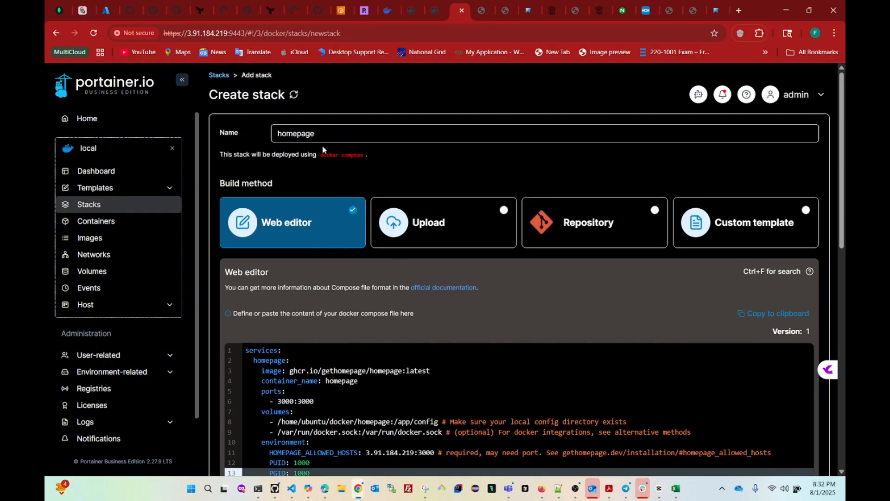
pyautogui.scroll(-8, 324, 157)
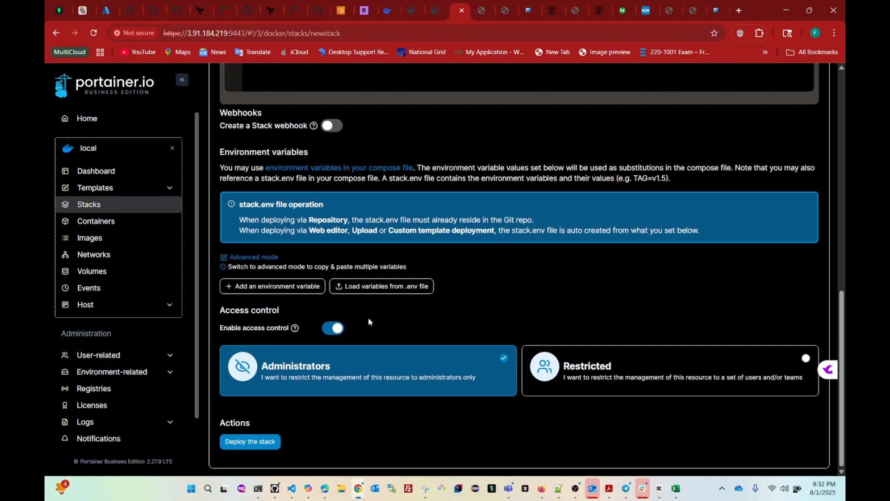
pyautogui.click(249, 441)
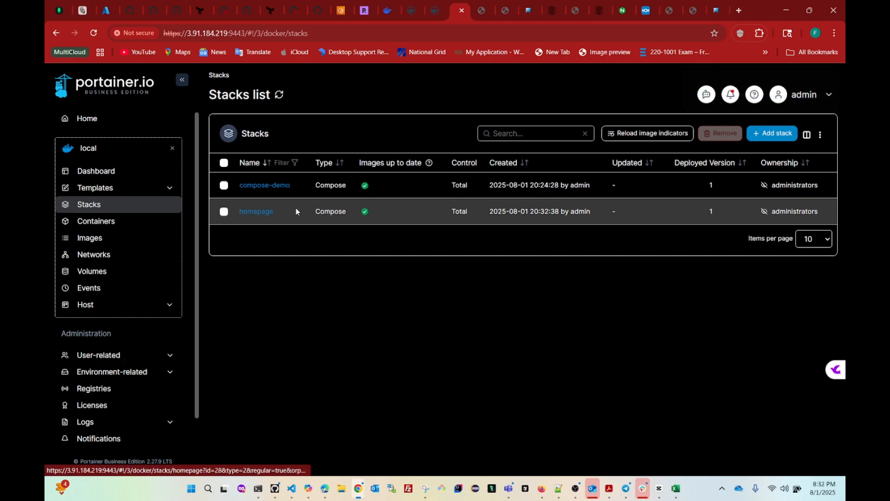
# Open the homepage stack from the Stacks list and follow its 3000:3000 port link.
pyautogui.click(257, 212)
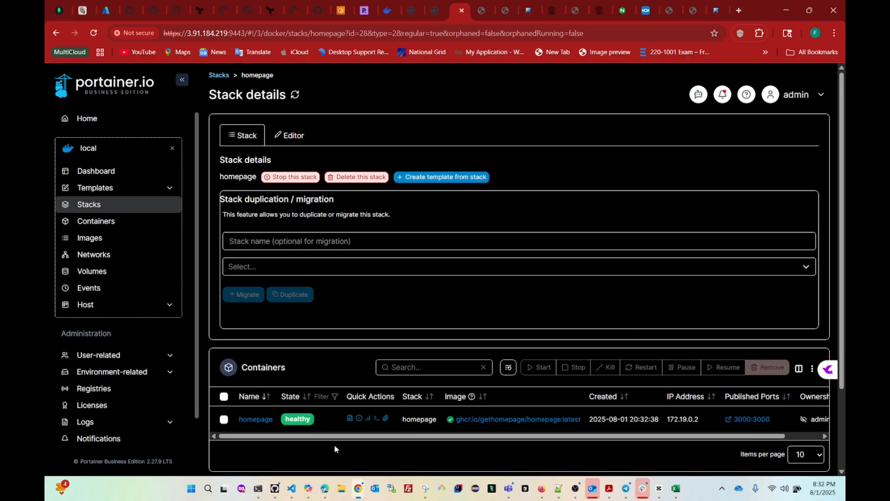
pyautogui.click(92, 223)
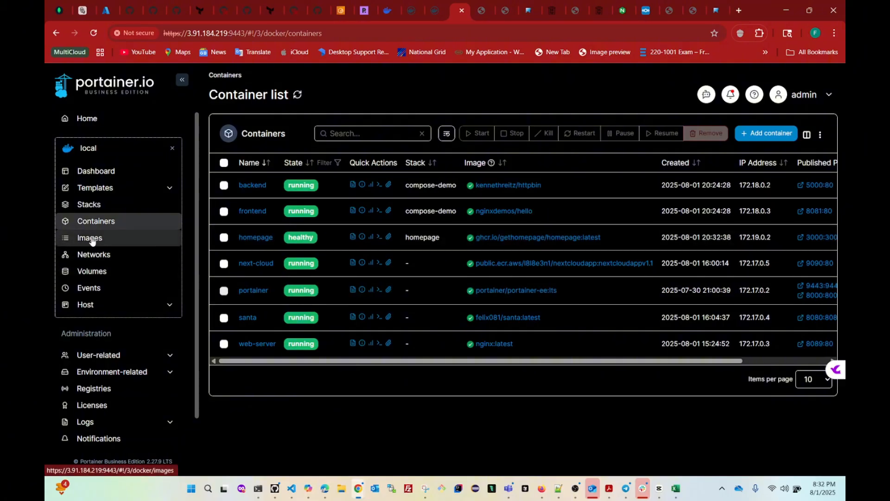
pyautogui.click(90, 208)
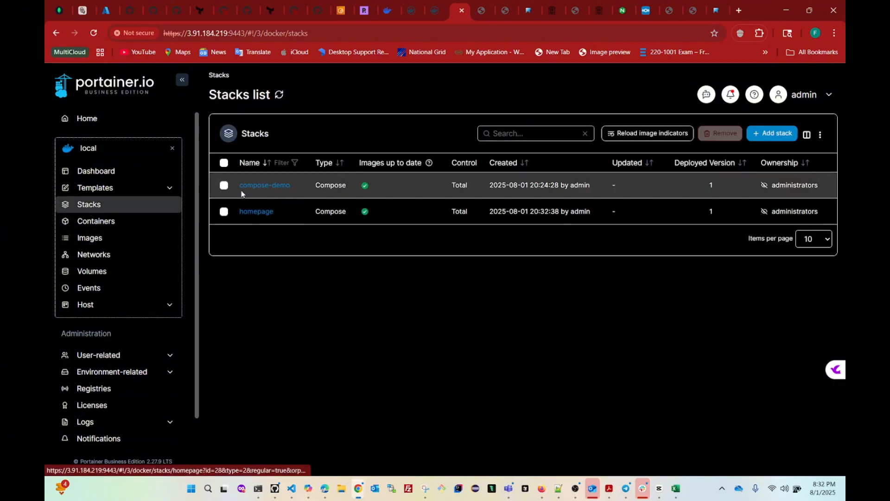
pyautogui.click(254, 214)
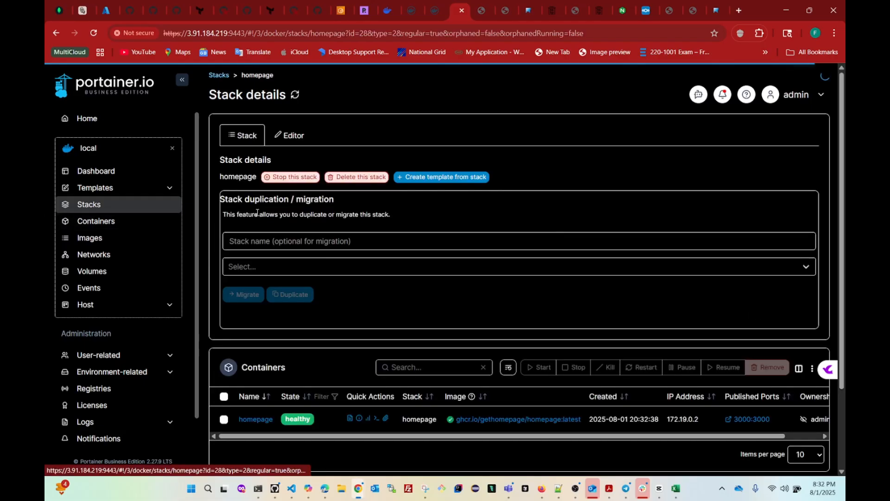
pyautogui.click(752, 419)
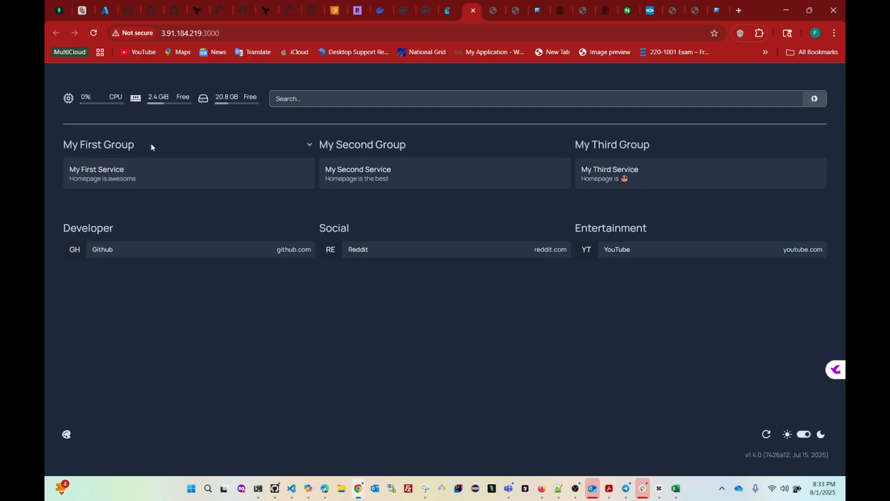
pyautogui.click(567, 145)
pyautogui.click(567, 146)
# List the Homepage config files with ls and open services.yaml in nano.
pyautogui.click(258, 490)
pyautogui.click(349, 124)
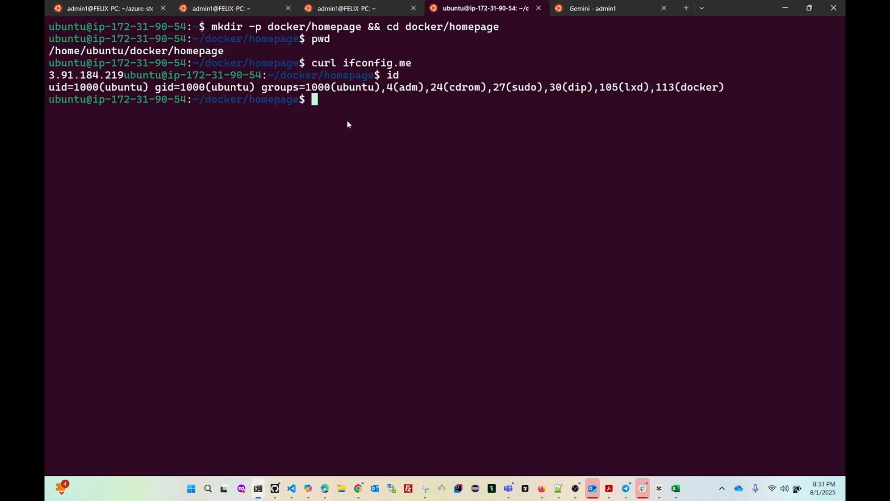
pyautogui.write('ls')
pyautogui.press('Return')
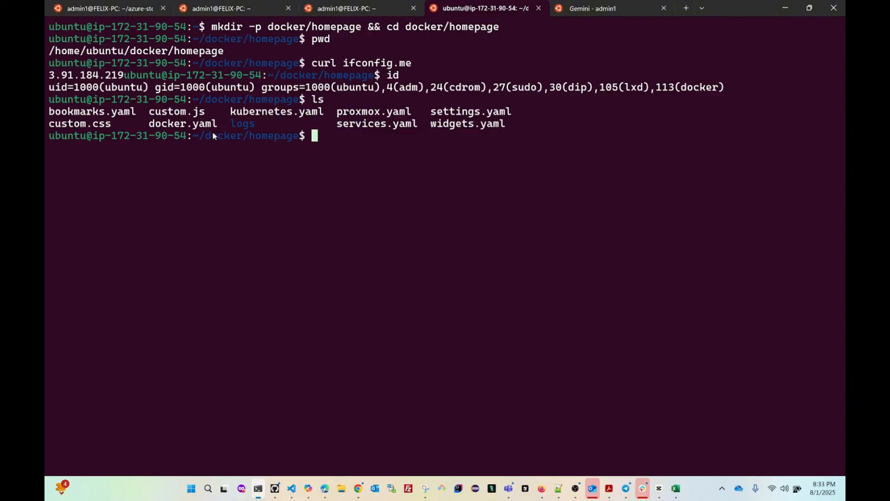
pyautogui.moveTo(49, 113); pyautogui.dragTo(512, 124)
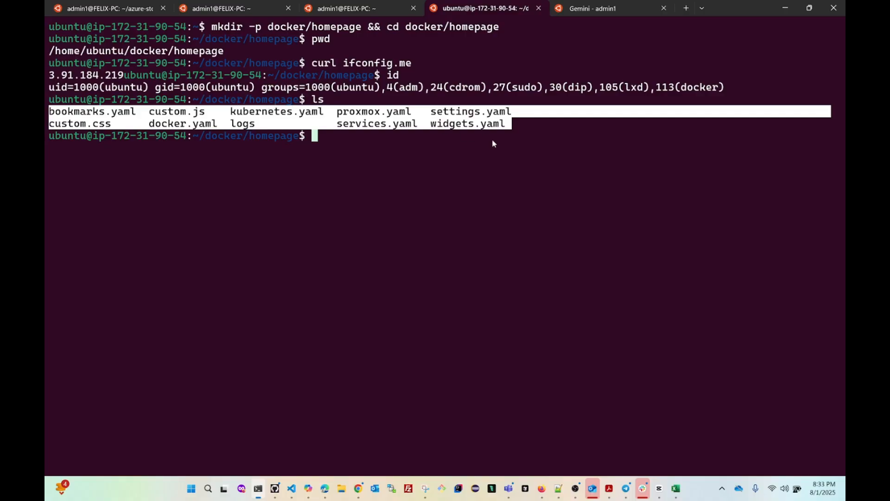
pyautogui.hotkey('ctrl', 'c')
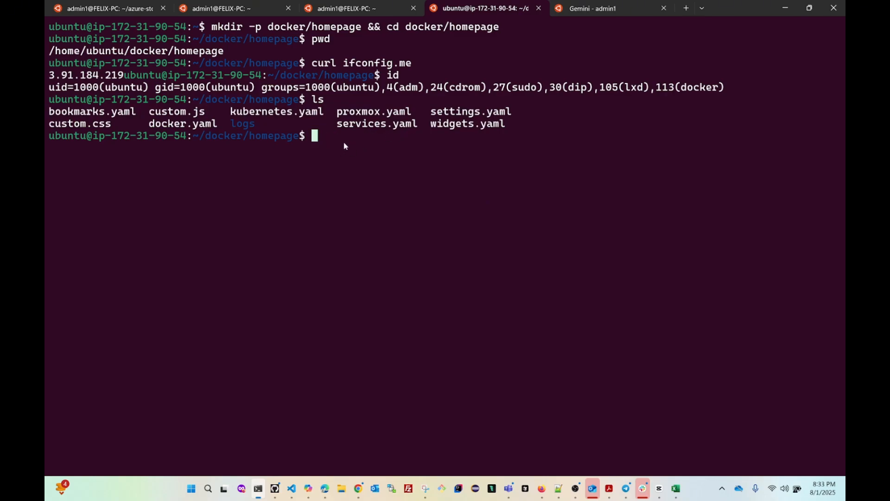
pyautogui.write('nano ser')
pyautogui.press('Tab')
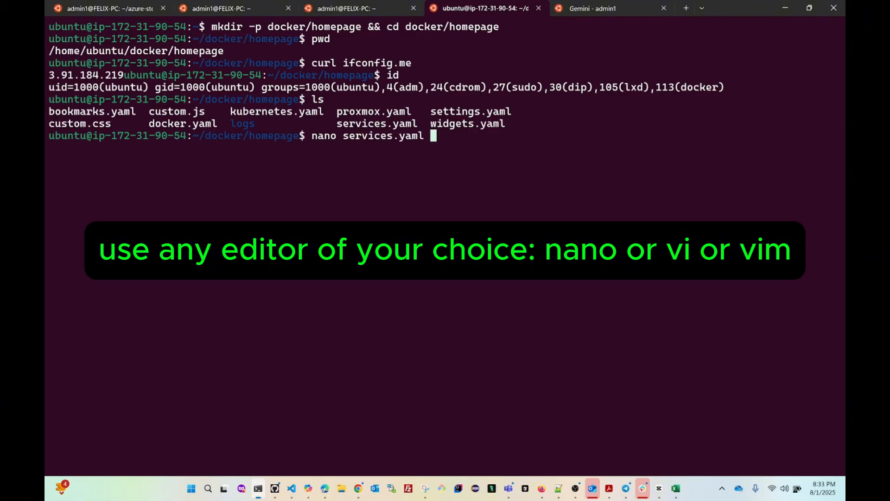
pyautogui.press('Return')
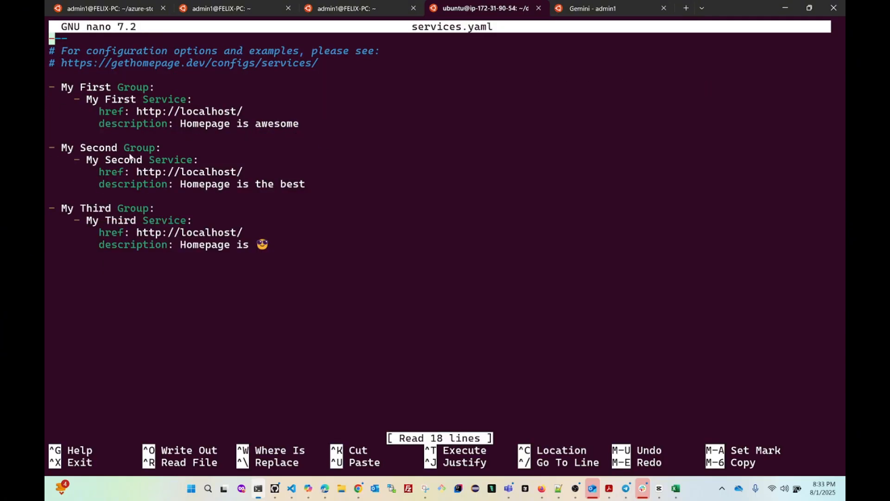
# Rename My First Group to DevOps Tools.
pyautogui.press('Down')
pyautogui.press('Down')
pyautogui.press('Down')
pyautogui.press('Down')
pyautogui.press('Right')
pyautogui.press('Right')
pyautogui.press('Right')
pyautogui.press('Right')
pyautogui.press('Right')
pyautogui.press('Right')
pyautogui.press('Right')
pyautogui.press('Right')
pyautogui.press('Right')
pyautogui.press('Right')
pyautogui.press('Right')
pyautogui.press('Right')
pyautogui.press('Right')
pyautogui.press('Right')
pyautogui.press('Right')
pyautogui.press('Right')
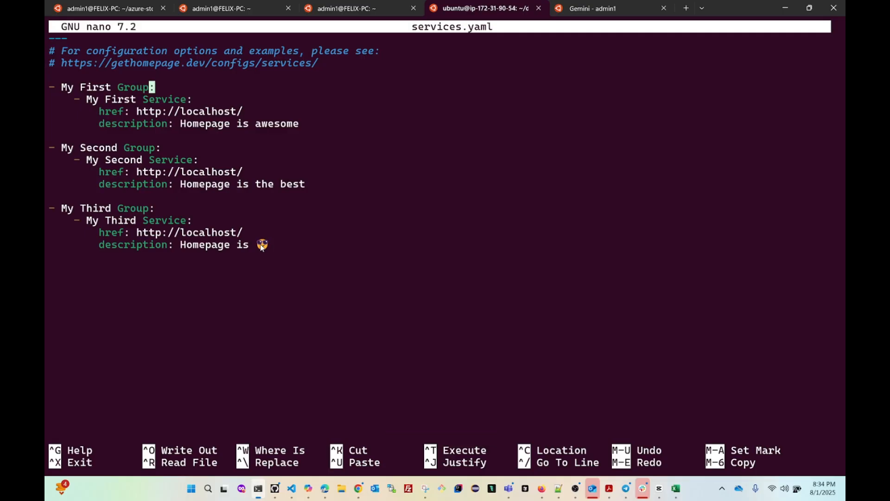
pyautogui.press('Left')
pyautogui.press('Left')
pyautogui.press('Left')
pyautogui.press('Left')
pyautogui.press('Left')
pyautogui.press('Left')
pyautogui.press('Left')
pyautogui.press('Delete')
pyautogui.press('BackSpace')
pyautogui.press('BackSpace')
pyautogui.press('BackSpace')
pyautogui.press('BackSpace')
pyautogui.press('BackSpace')
pyautogui.press('BackSpace')
pyautogui.press('BackSpace')
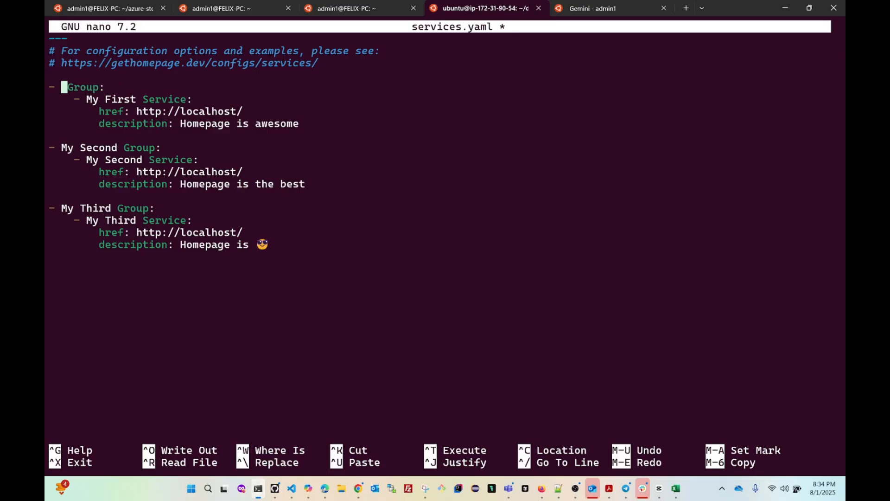
pyautogui.write('DevOps')
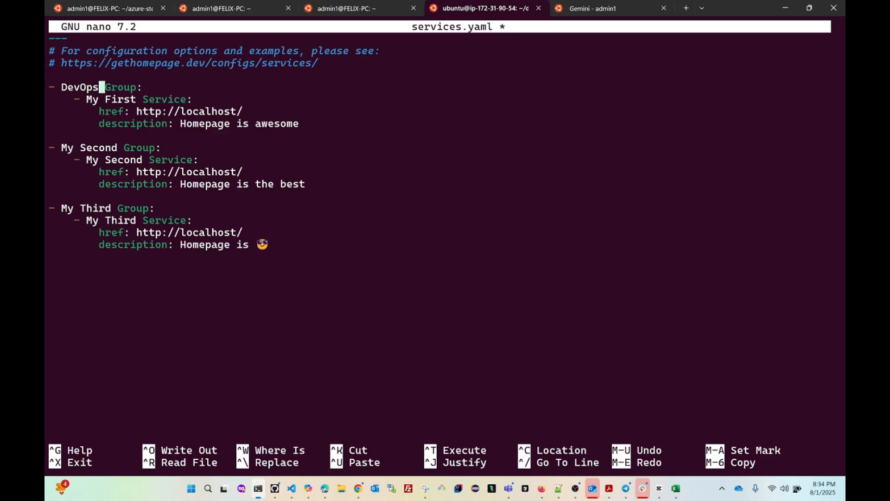
pyautogui.write(' Tools')
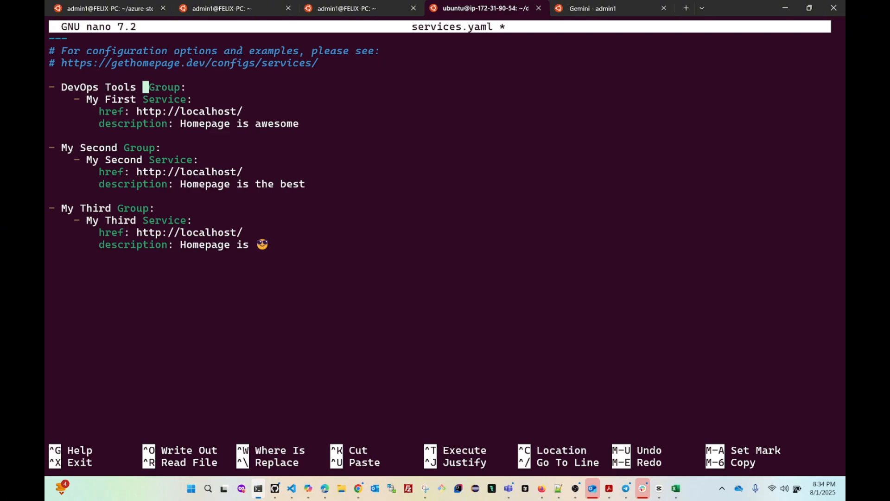
# Rename My Second Group to FinOps.
pyautogui.press('Down')
pyautogui.press('Down')
pyautogui.press('Down')
pyautogui.press('Down')
pyautogui.press('Down')
pyautogui.press('Left')
pyautogui.press('Left')
pyautogui.press('Left')
pyautogui.press('Left')
pyautogui.press('BackSpace')
pyautogui.press('BackSpace')
pyautogui.press('BackSpace')
pyautogui.press('BackSpace')
pyautogui.press('BackSpace')
pyautogui.press('BackSpace')
pyautogui.press('BackSpace')
pyautogui.press('BackSpace')
pyautogui.press('BackSpace')
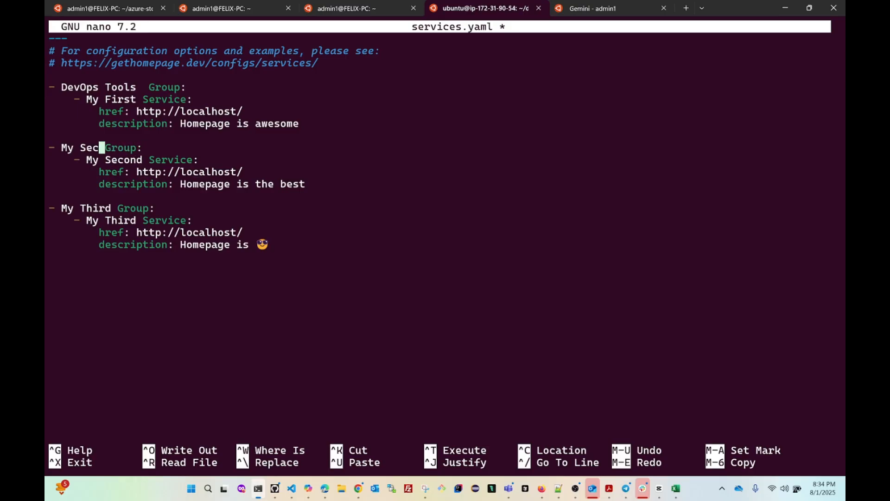
pyautogui.write('FinOps')
# Rename My Third Group to QA and save services.yaml.
pyautogui.press('Down')
pyautogui.press('Down')
pyautogui.press('Down')
pyautogui.press('Down')
pyautogui.press('Down')
pyautogui.press('Right')
pyautogui.press('Right')
pyautogui.press('BackSpace')
pyautogui.press('BackSpace')
pyautogui.press('BackSpace')
pyautogui.press('BackSpace')
pyautogui.press('BackSpace')
pyautogui.press('BackSpace')
pyautogui.press('BackSpace')
pyautogui.press('BackSpace')
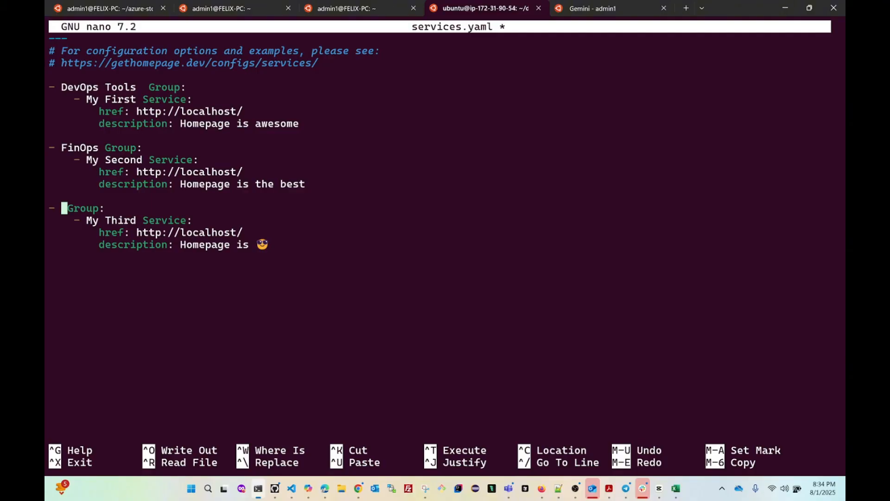
pyautogui.write('QA')
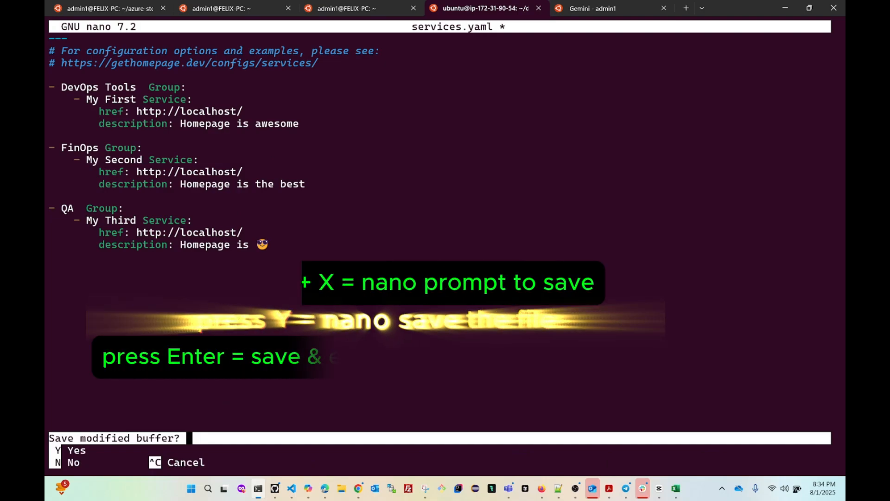
pyautogui.press('y')
pyautogui.press('Return')
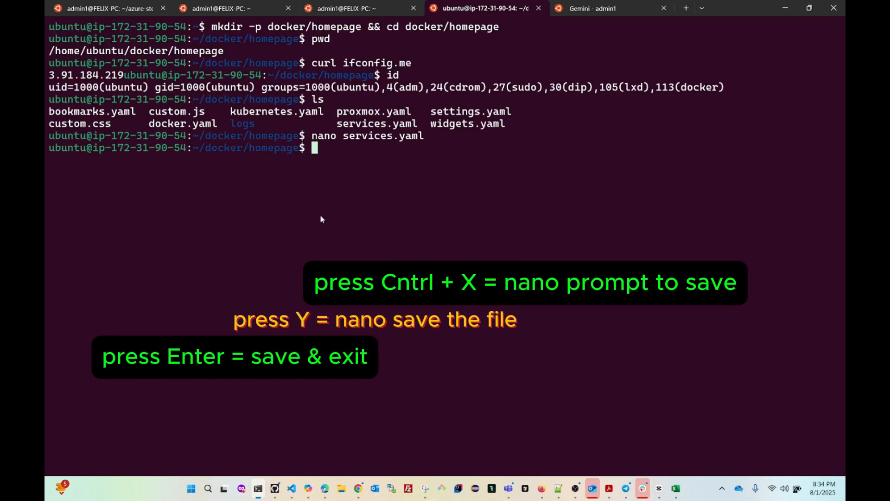
# Confirm the dashboard shows DevOps Tools, FinOps and QA groups, then return to the homepage stack.
pyautogui.click(784, 10)
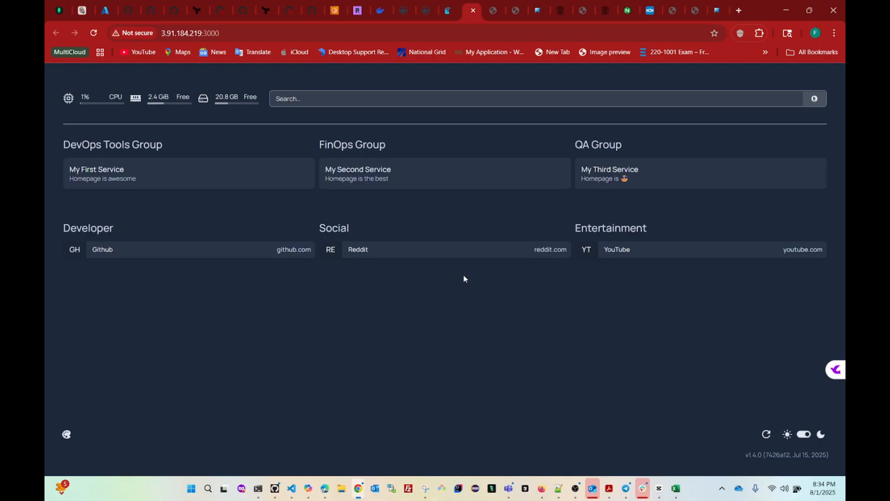
pyautogui.click(447, 14)
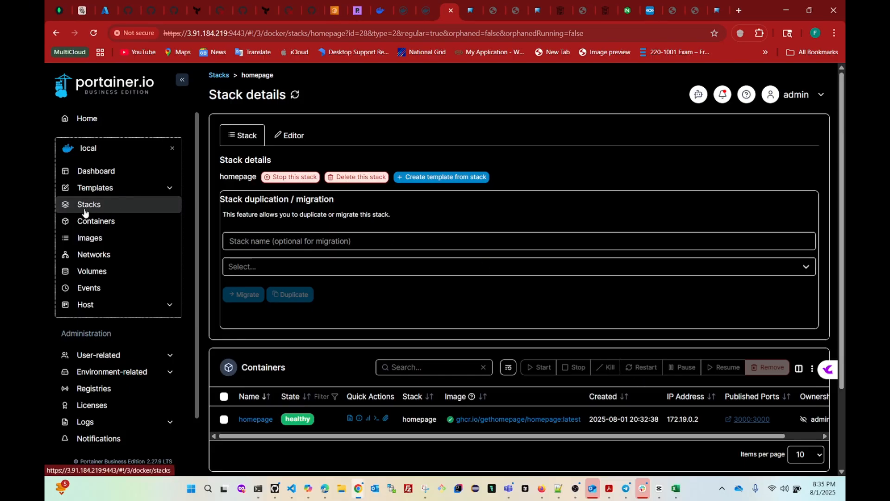
# Open Portainer's Containers list showing all seven containers, including homepage and compose-demo frontend/backend.
pyautogui.scroll(-2, 375, 347)
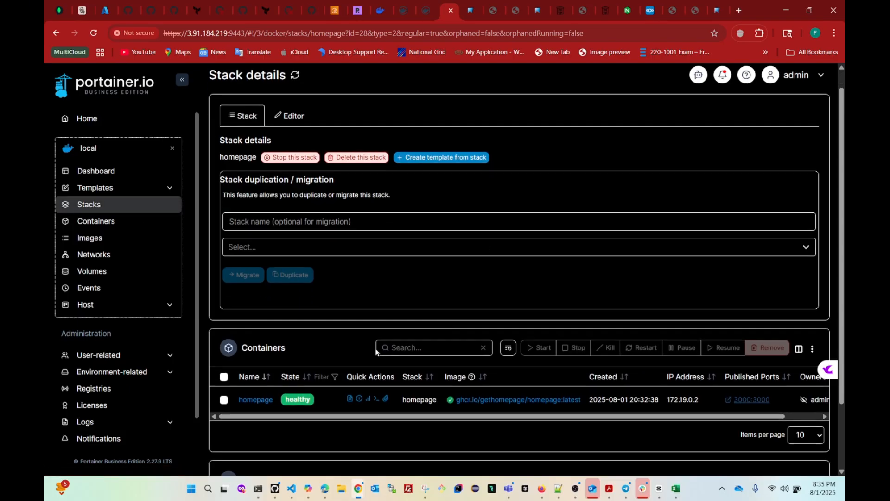
pyautogui.scroll(1, 375, 346)
pyautogui.scroll(1, 375, 351)
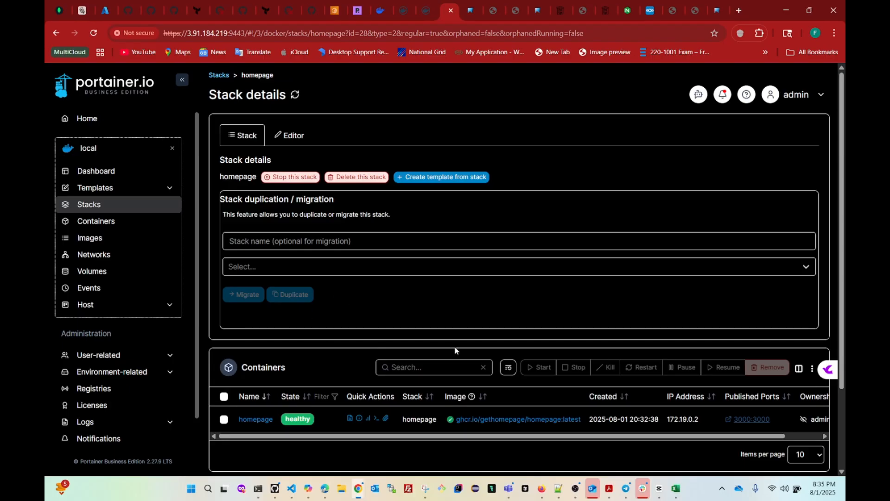
pyautogui.click(94, 229)
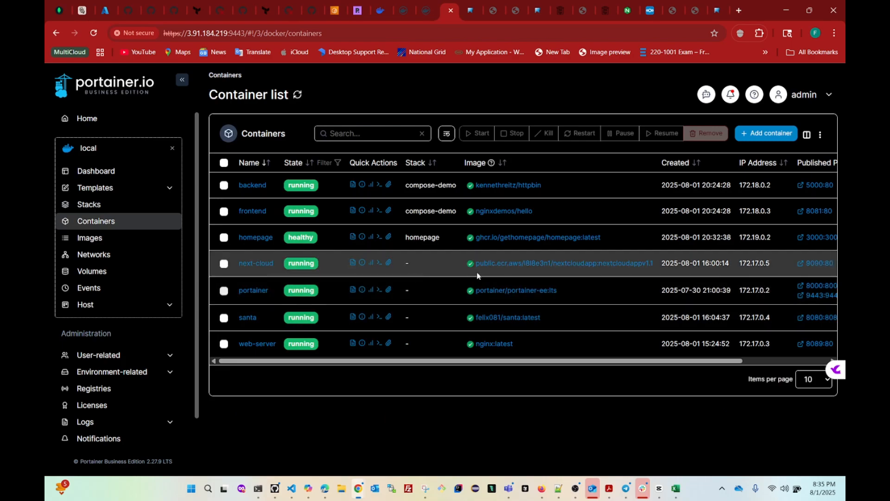